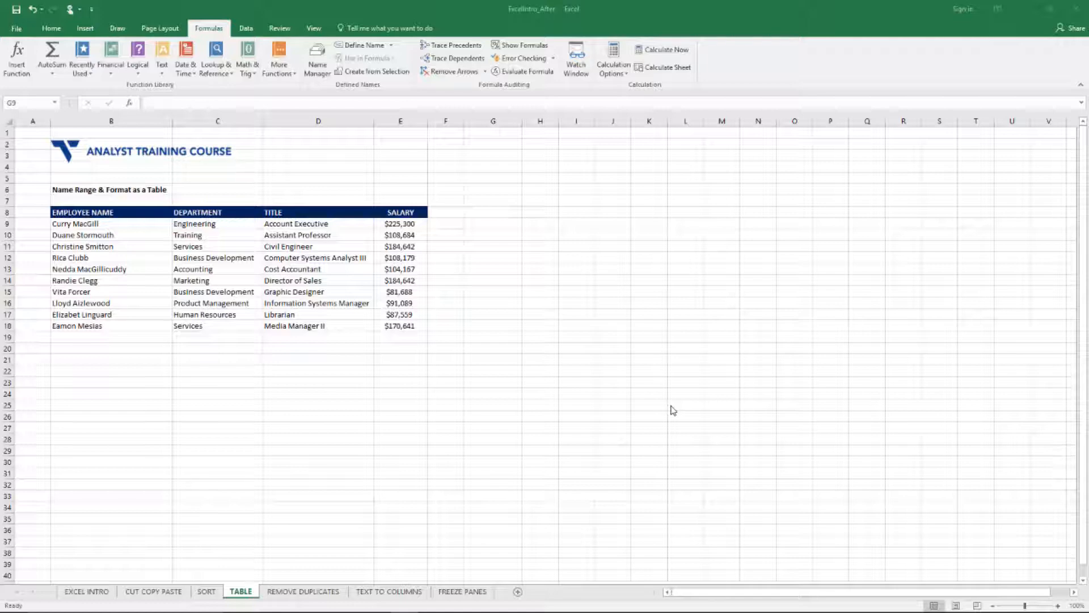
left_click(586, 299)
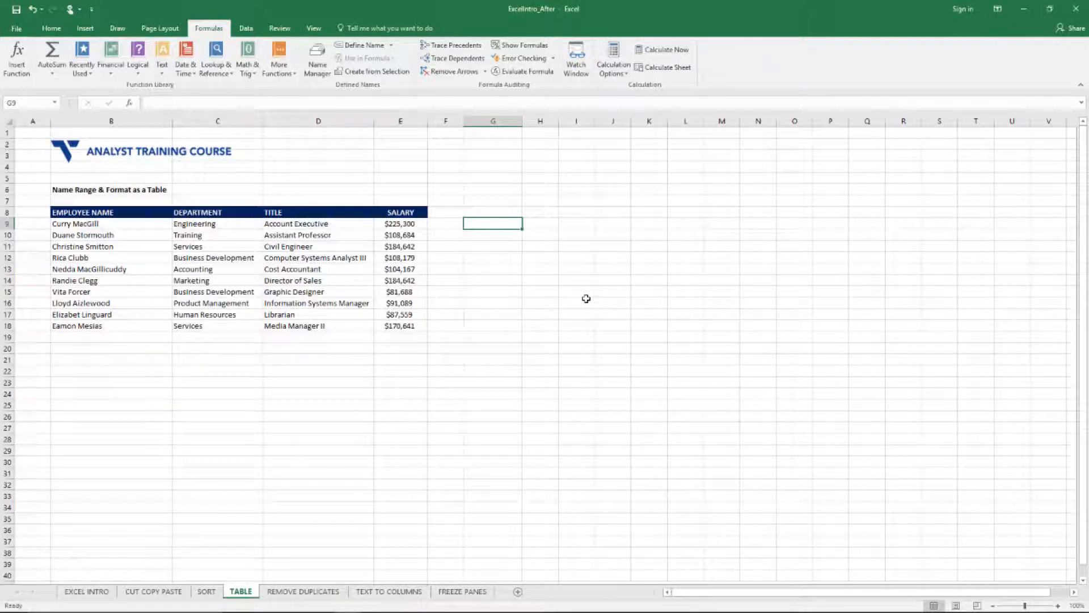
key("ctrl+Home")
key("Down")
key("Down")
key("Down")
key("Down")
key("Down")
key("Right")
key("Right")
key("Down")
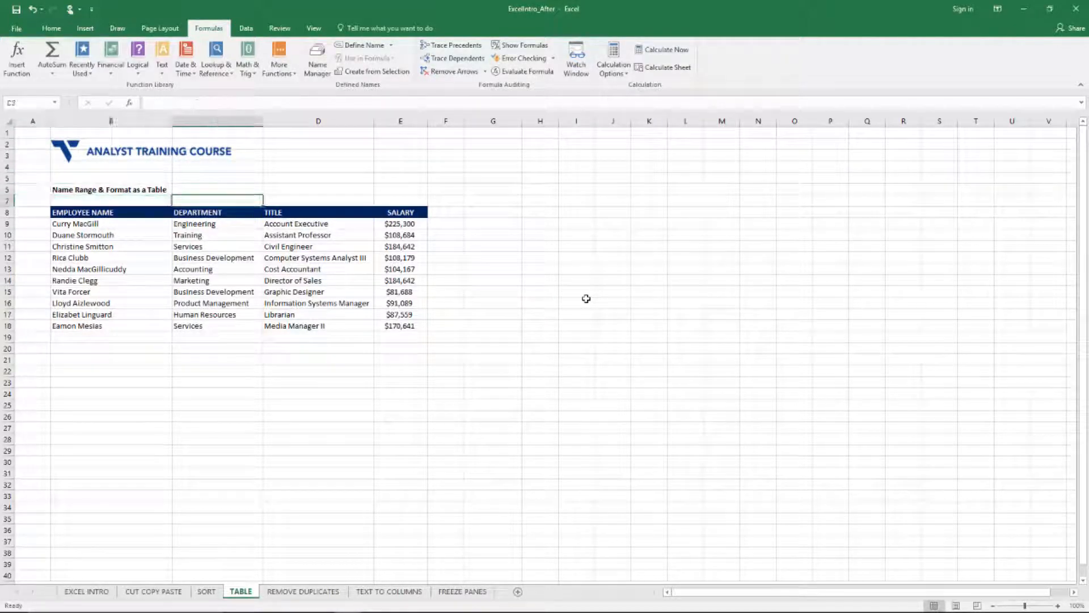
key("Down")
key("Left")
key("Right")
key("Right")
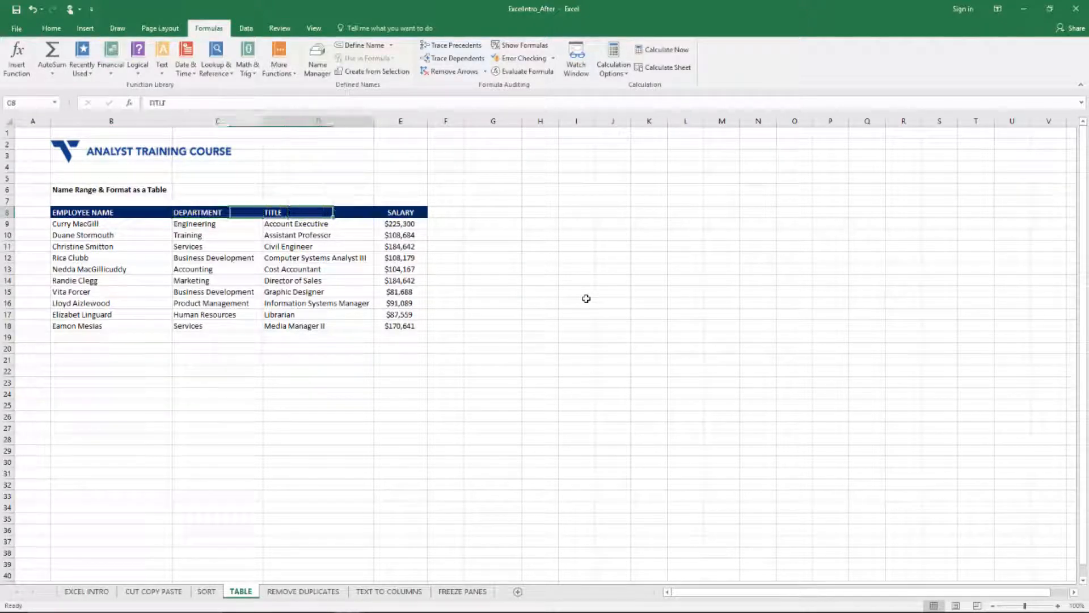
key("Right")
key("Right")
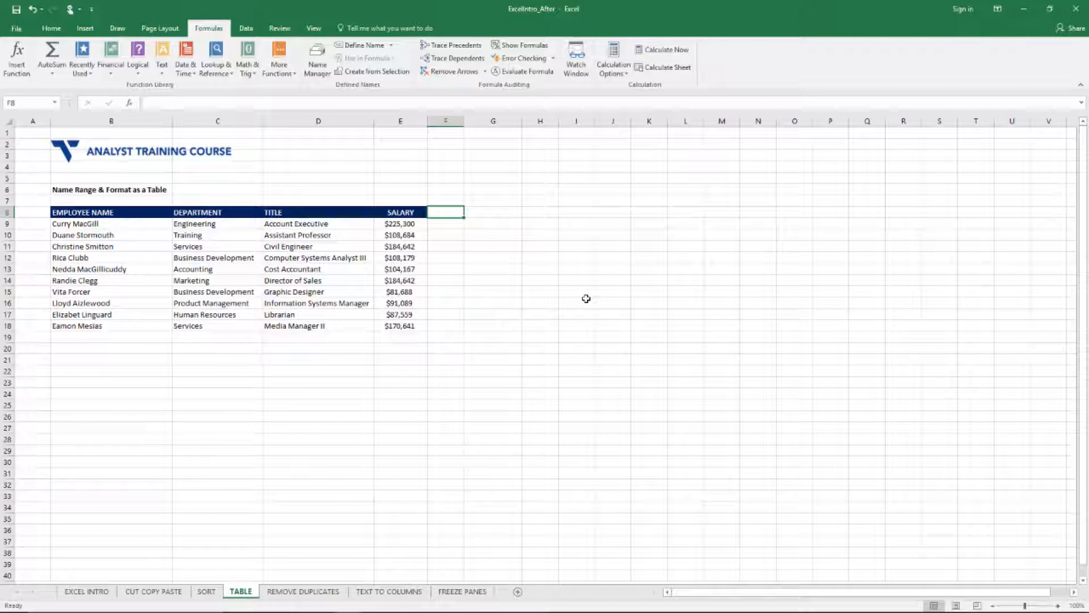
key("Right")
key("Down")
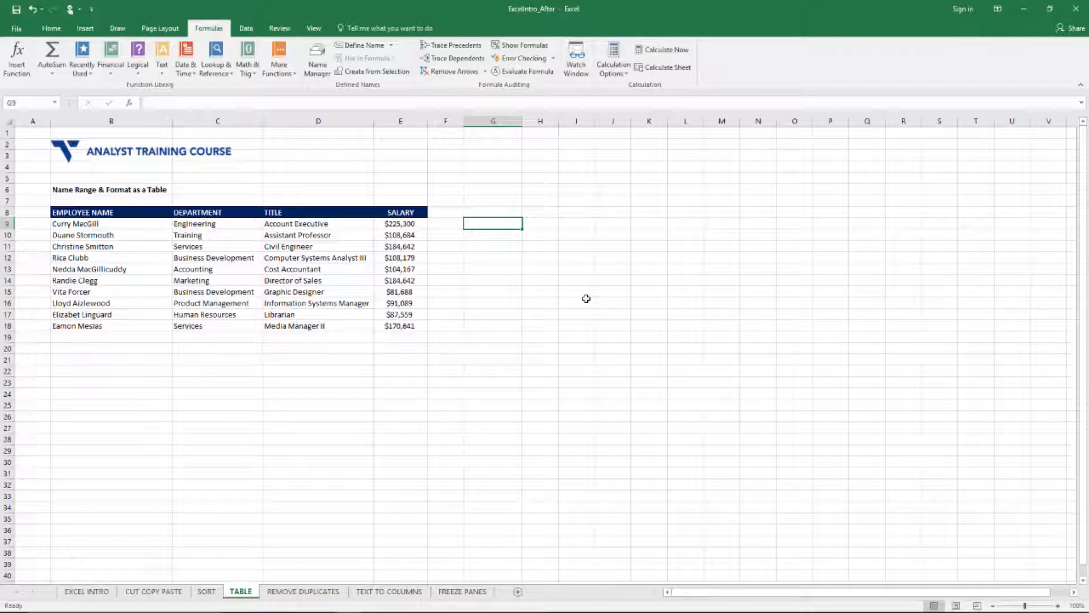
Step: Select the salary figures in E9:E18 to view their summary statistics
key("Left")
key("Left")
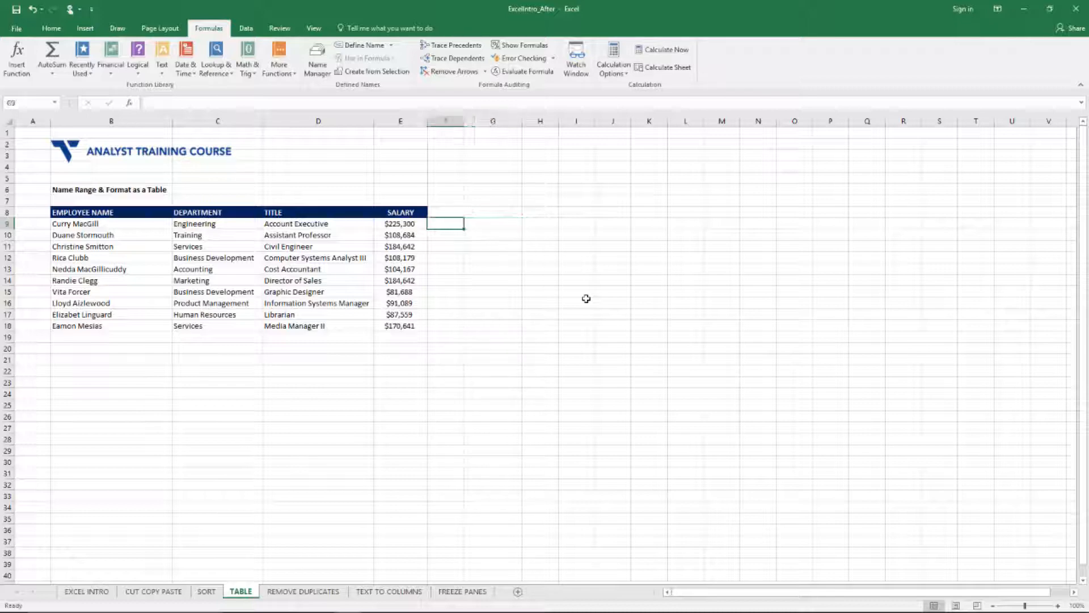
key("ctrl+shift+Down")
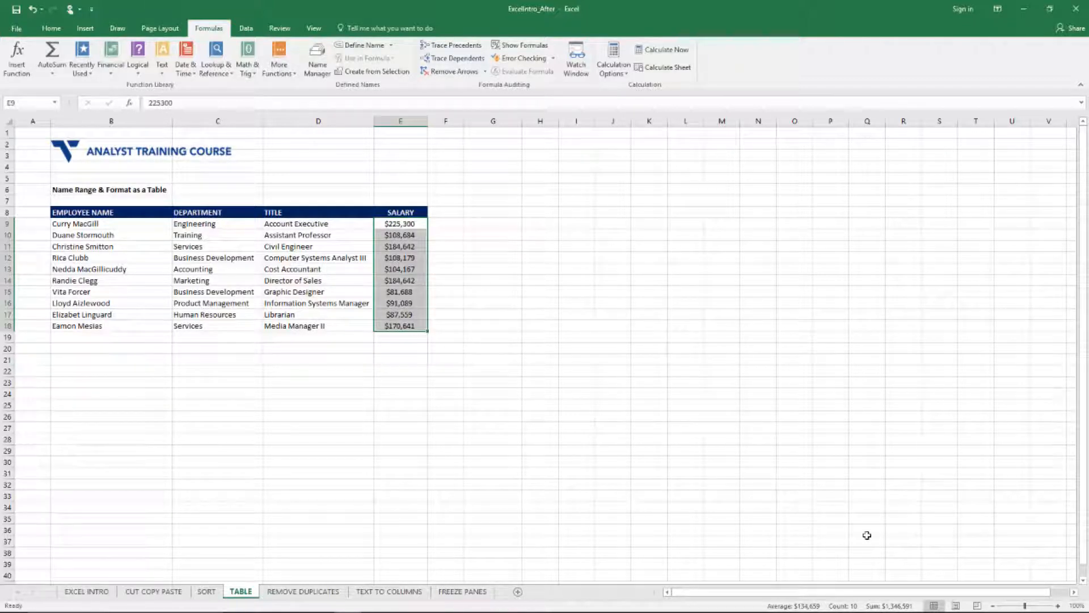
Step: Enter the label "Total Salaries" in cell G9
left_click(507, 224)
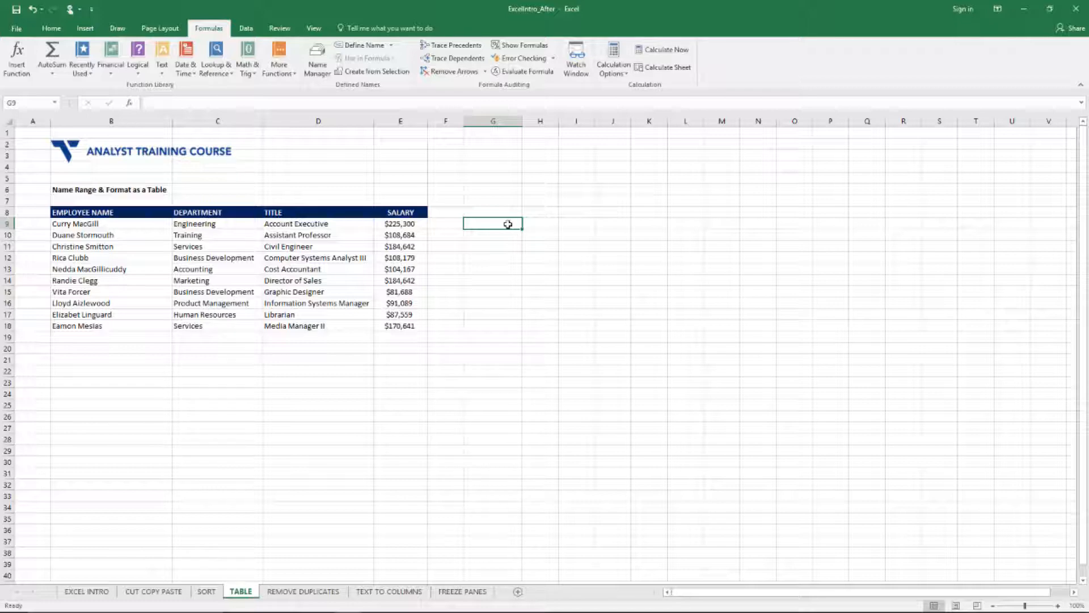
type("Total")
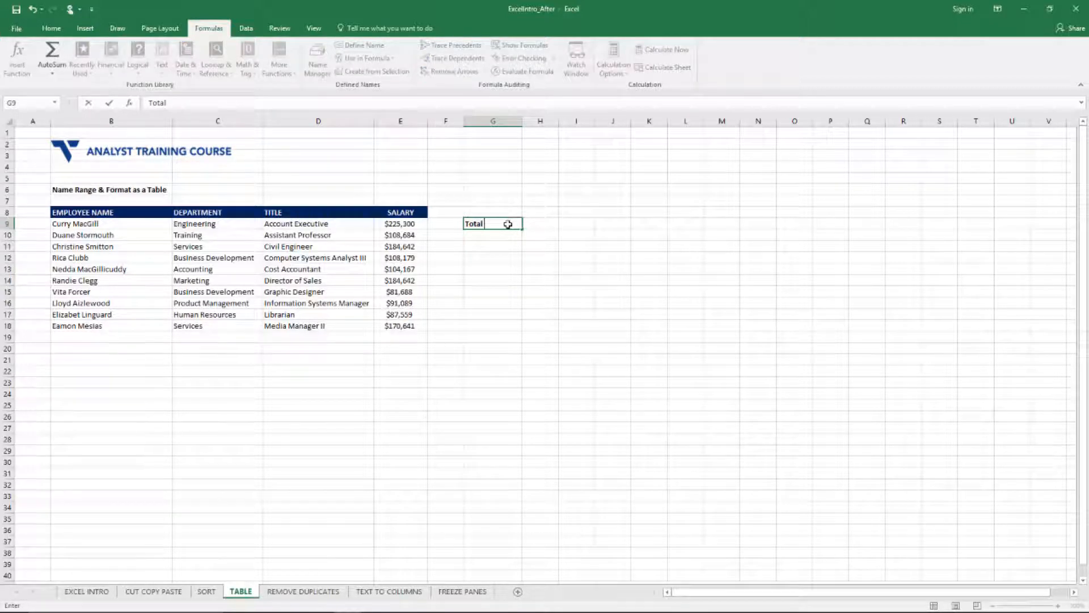
type(" Salaries")
key("Return")
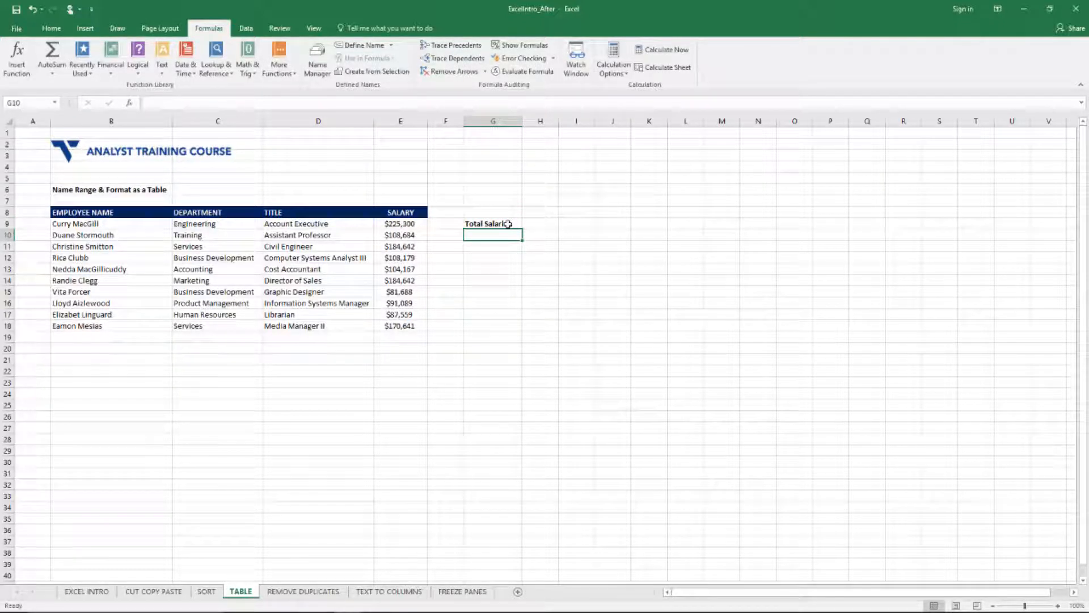
Step: Enter the label "Average Salary" in cell G10 and make it bold
type("Avg")
key("BackSpace")
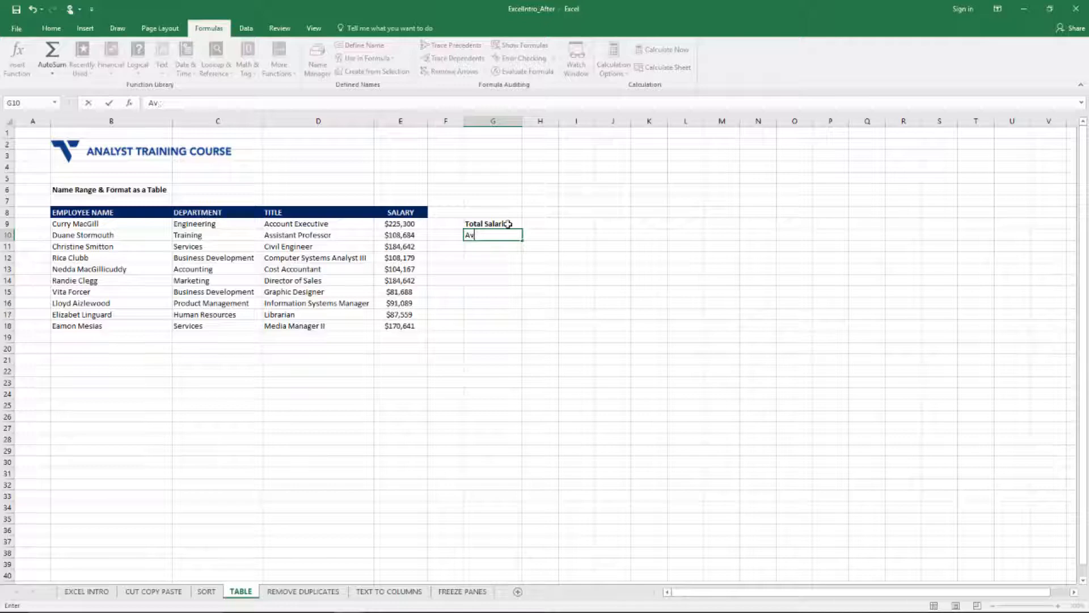
type("erage Salary")
key("Return")
key("Up")
key("ctrl+b")
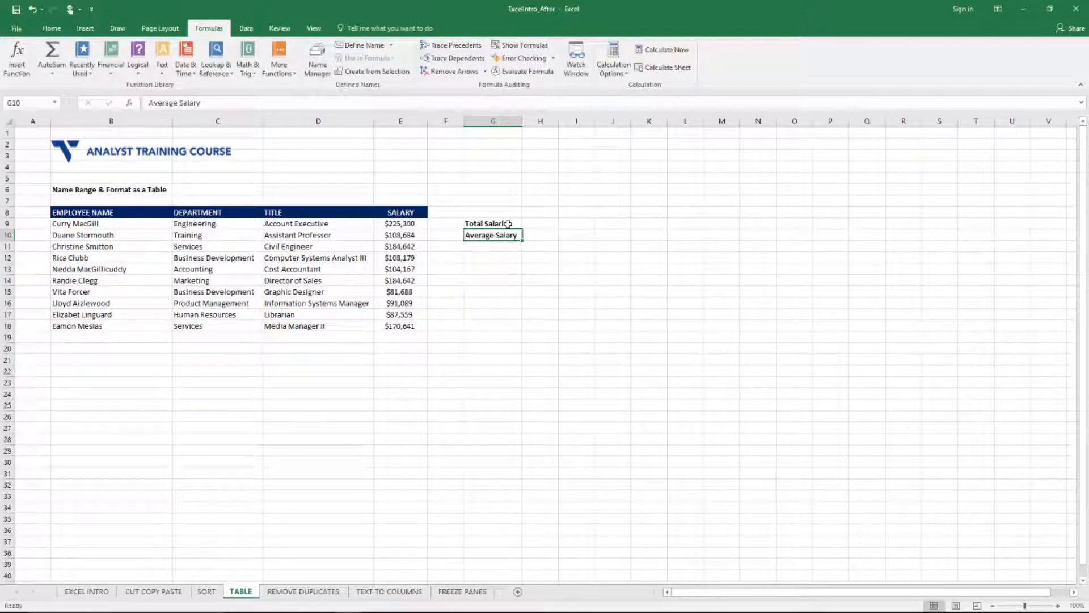
Step: Widen column H slightly to make room for the values beside the two labels
key("Right")
key("Right")
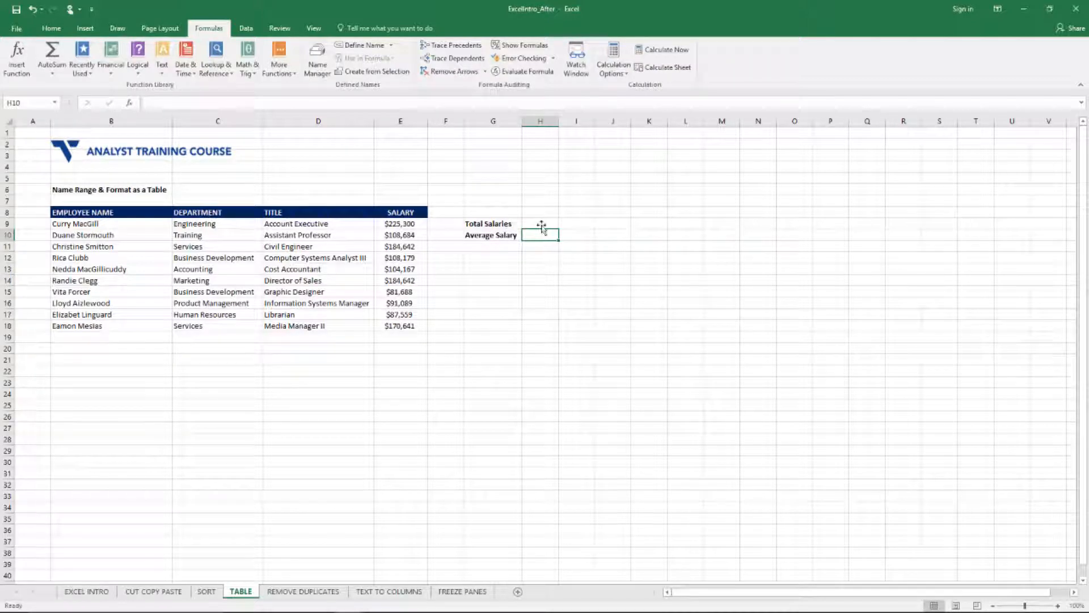
left_click(541, 224)
left_click_drag(558, 120, 577, 121)
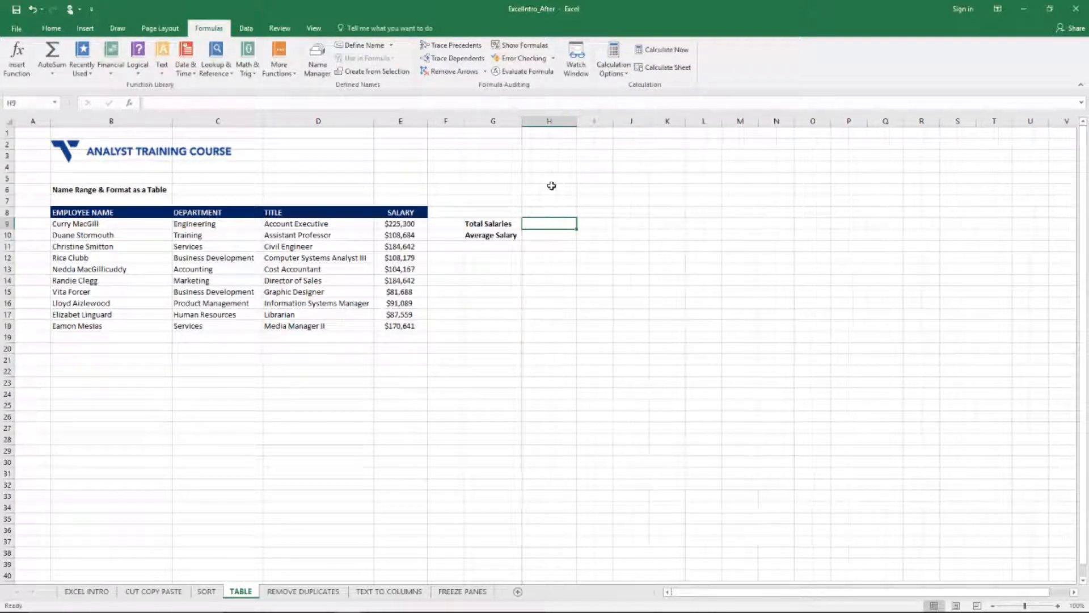
key("Left")
key("Right")
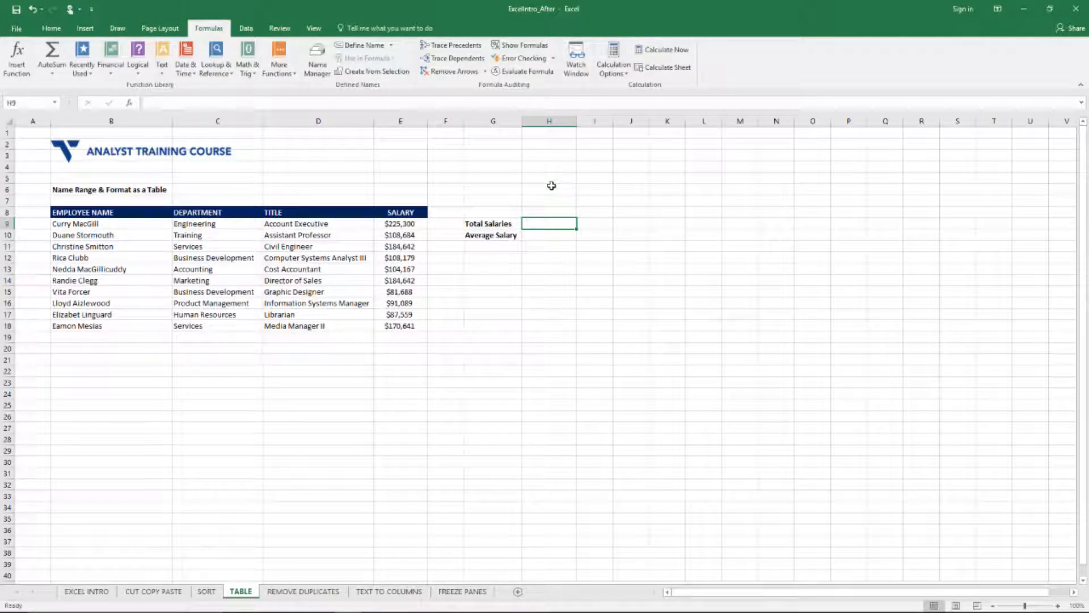
Step: Calculate the total salaries in H9 with a SUM formula over E9:E18
type("=")
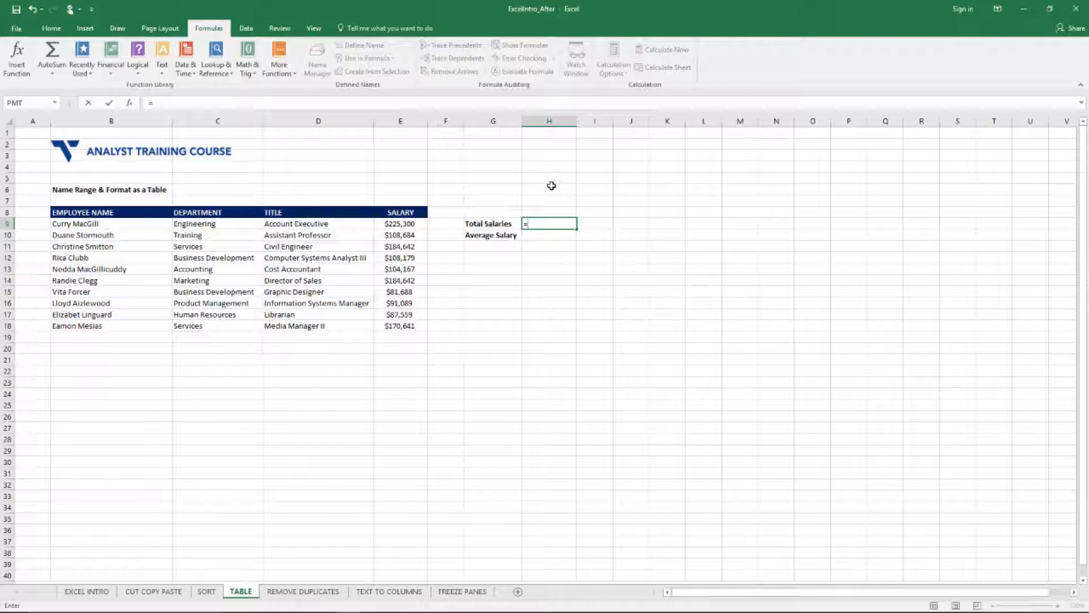
type("SUM(")
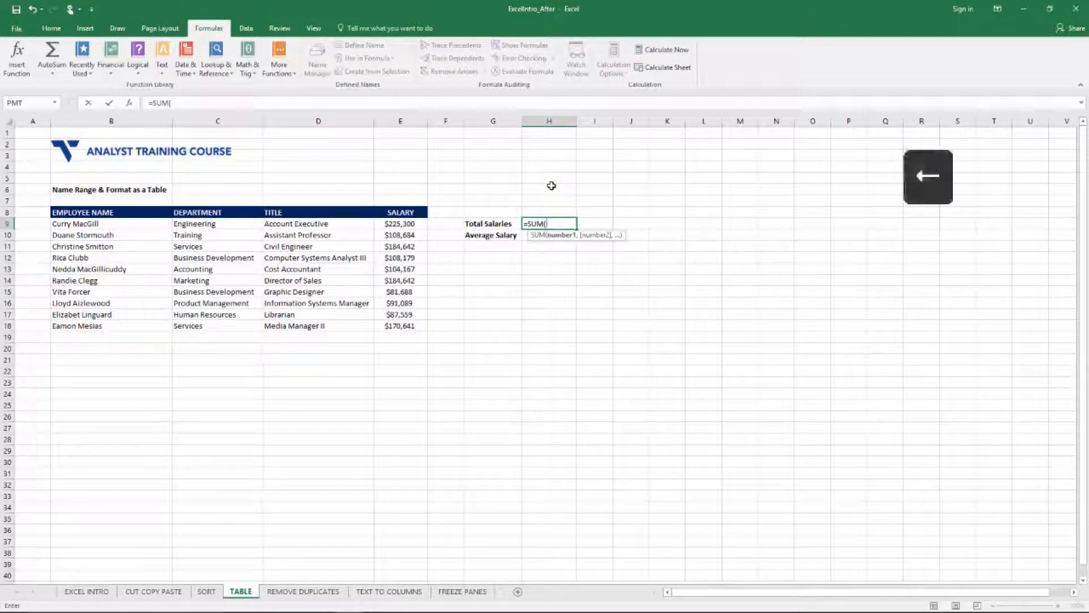
key("Left")
key("Left")
key("Left")
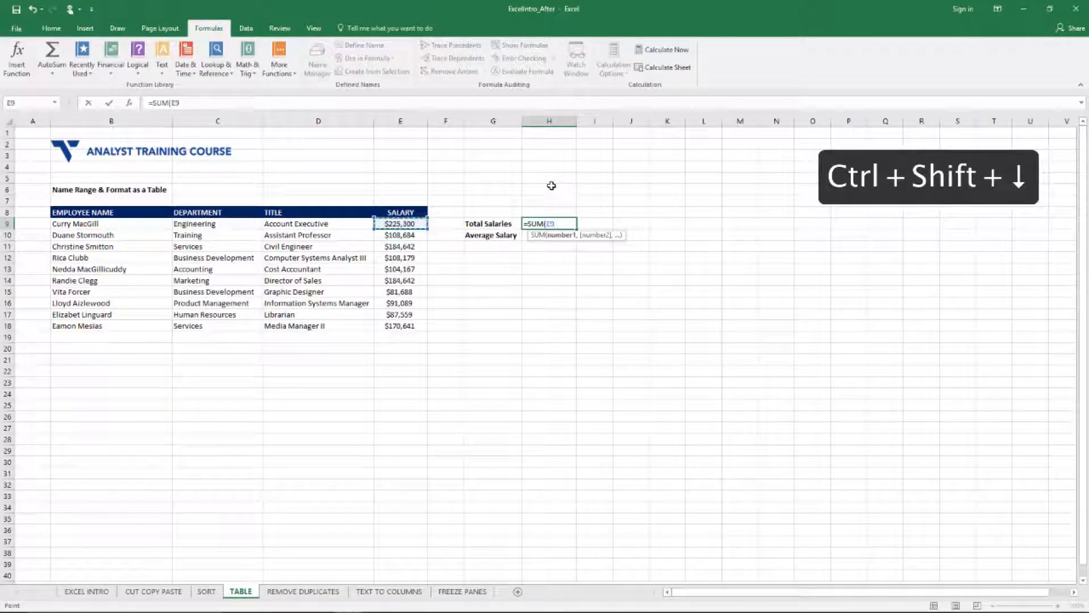
key("ctrl+shift+Down")
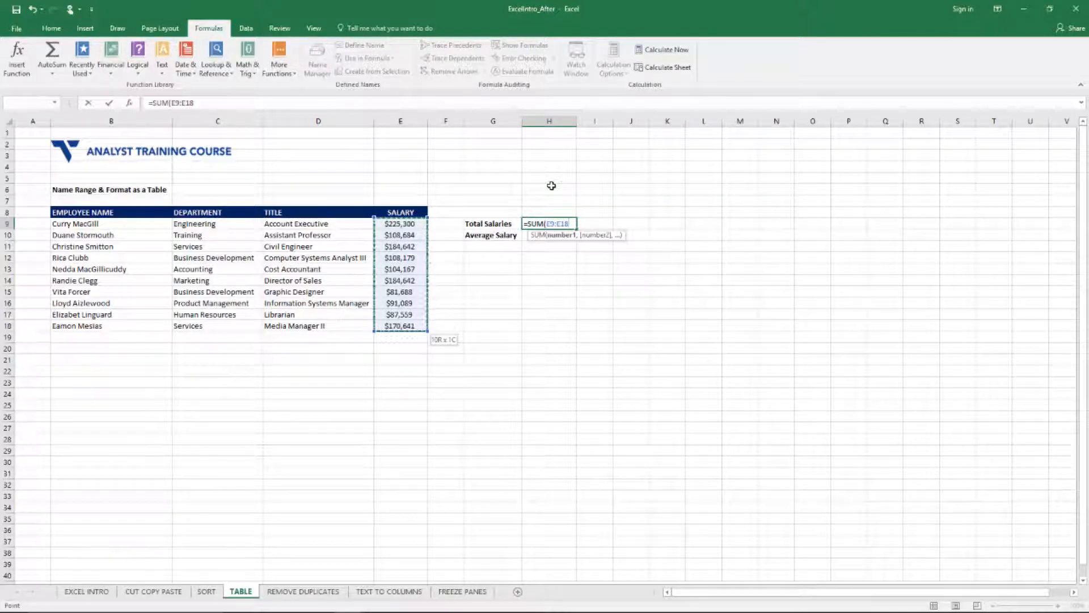
key("Return")
key("Up")
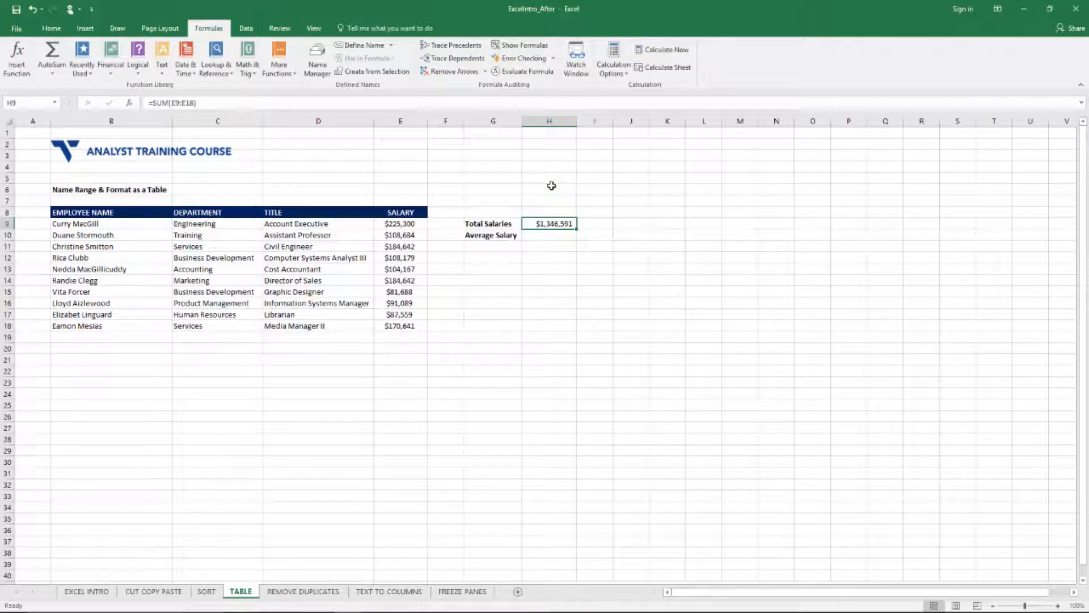
Step: Check the formula's total against the automatic sum of the salary range E9:E18, ending back on cell H9
key("Left")
key("ctrl+shift+Down")
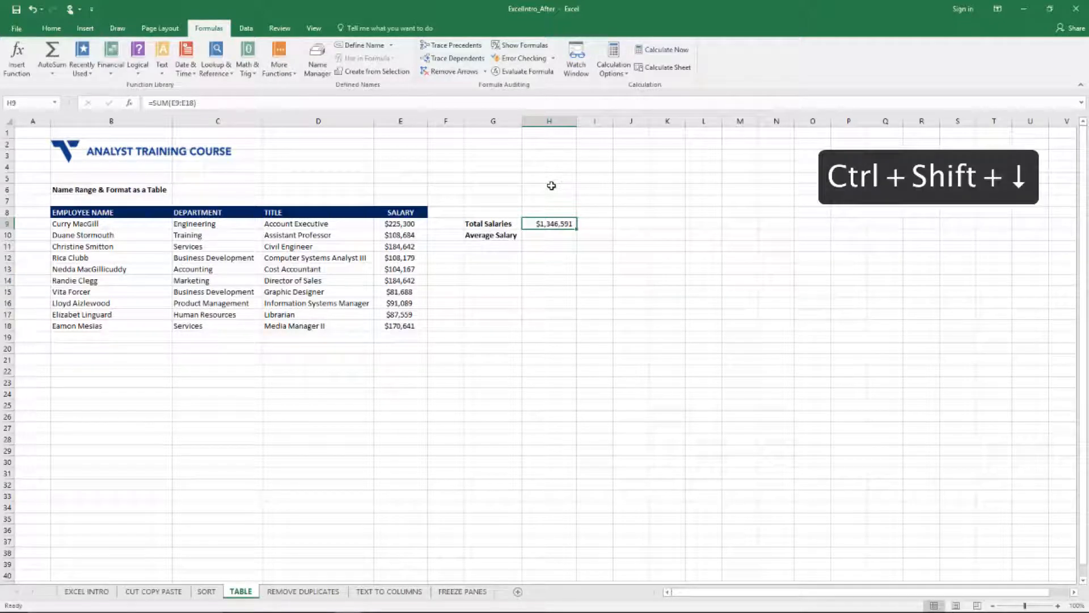
key("Left")
key("Left")
key("ctrl+shift+Down")
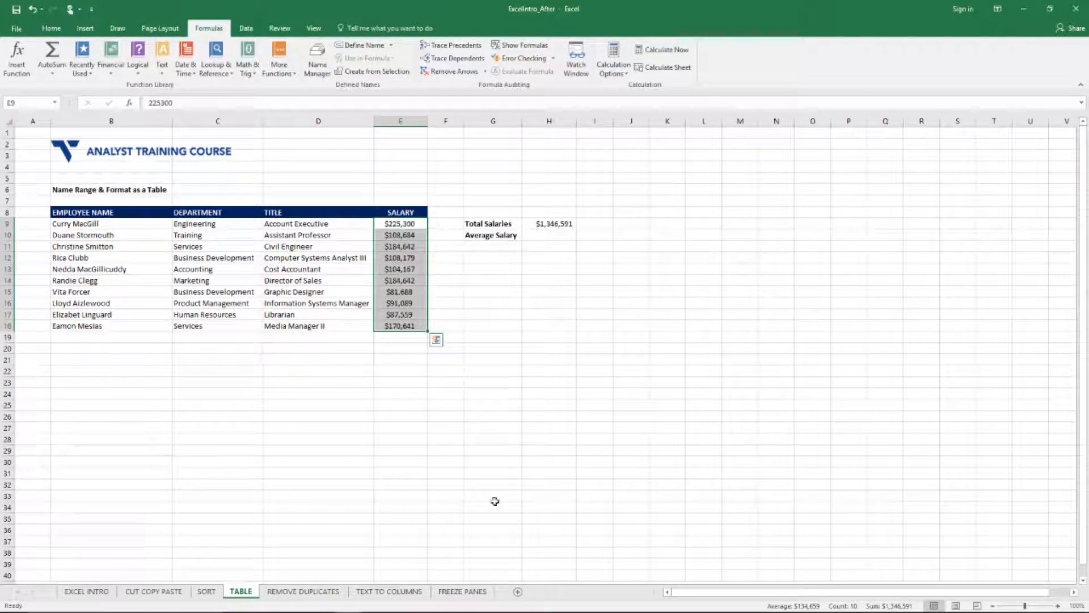
mouse_move(862, 607)
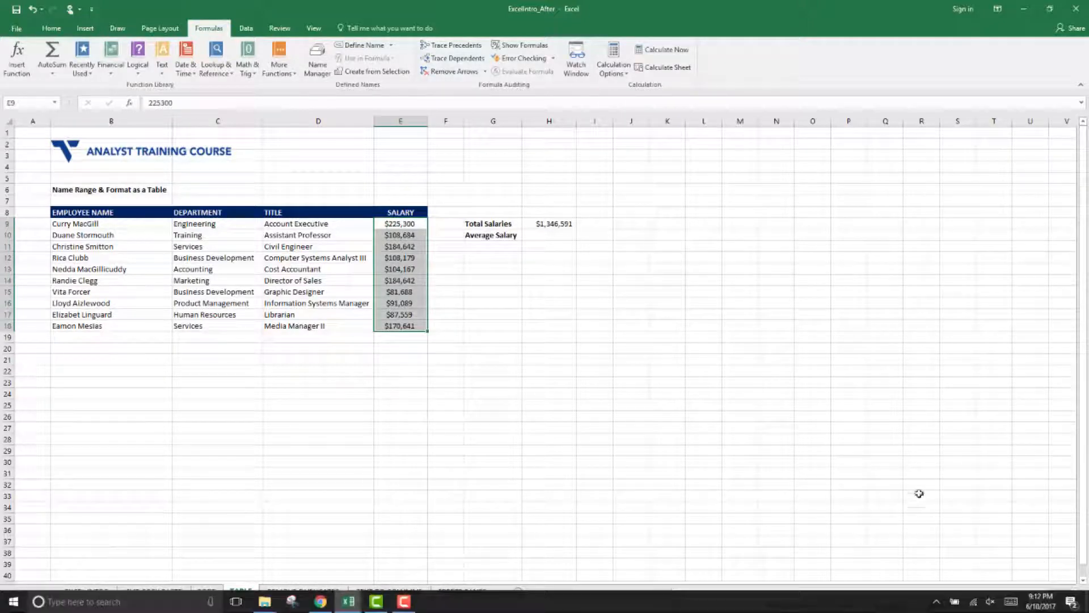
key("Right")
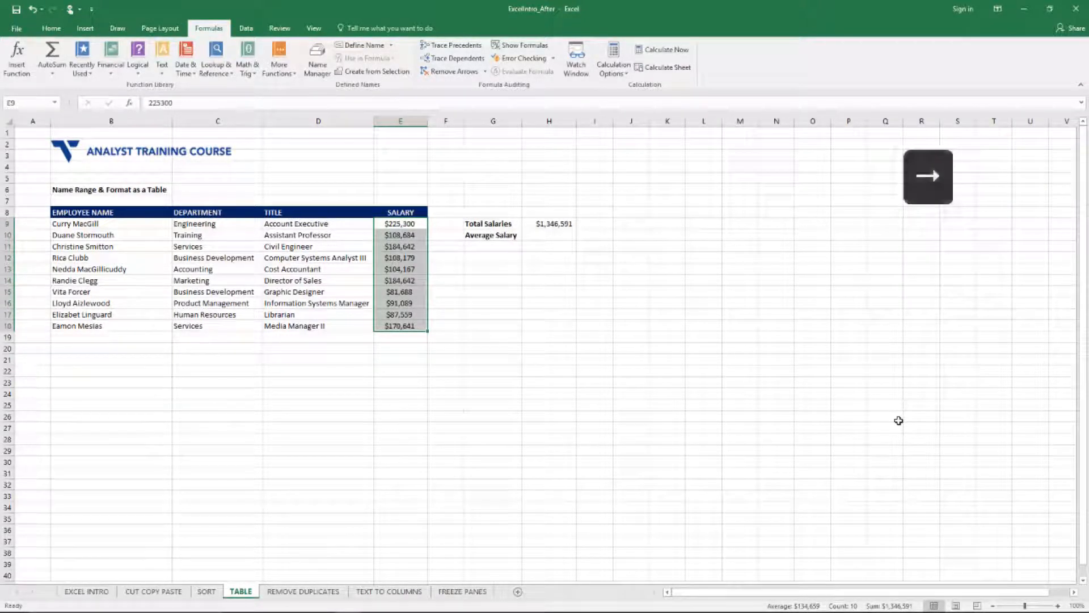
key("Right")
key("Right")
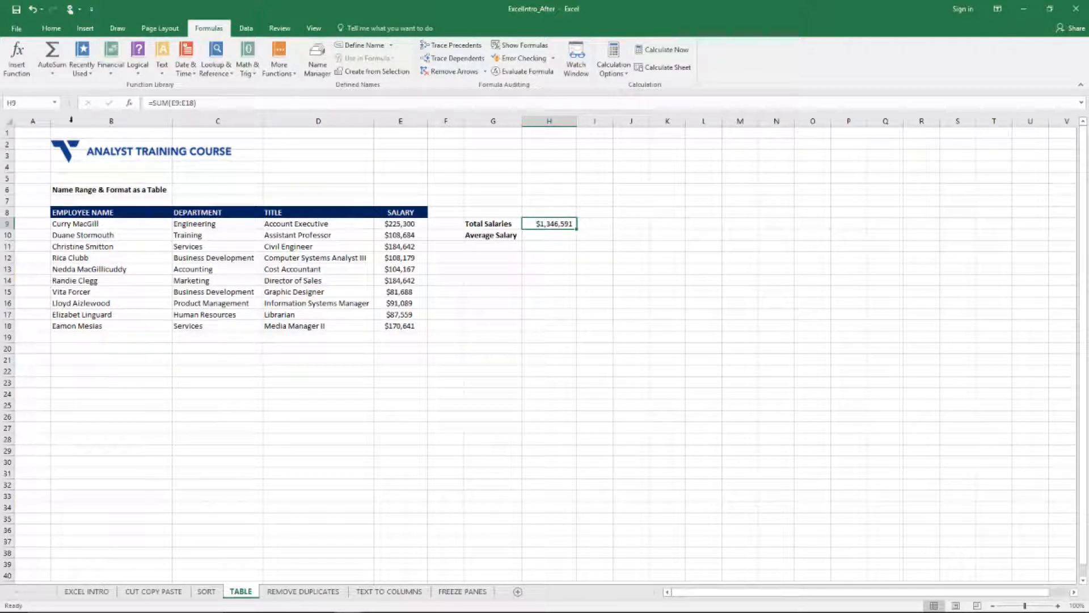
Step: Name cell H9 Total_Salaries and widen the Name Box enough to show the full name
left_click(25, 103)
type("Total")
type("_Salaries")
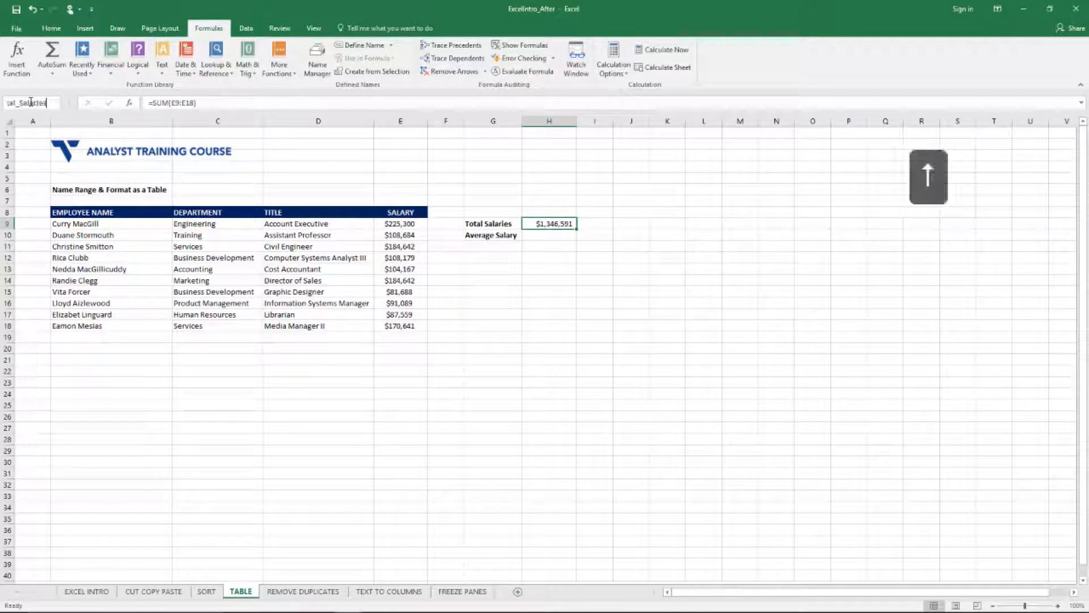
key("Return")
key("Up")
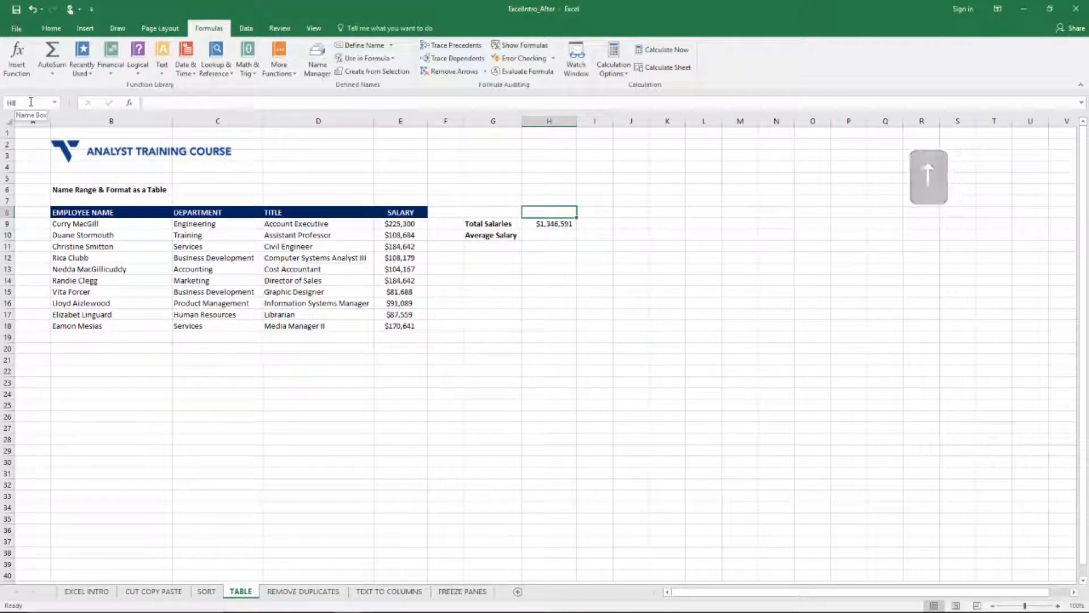
key("Down")
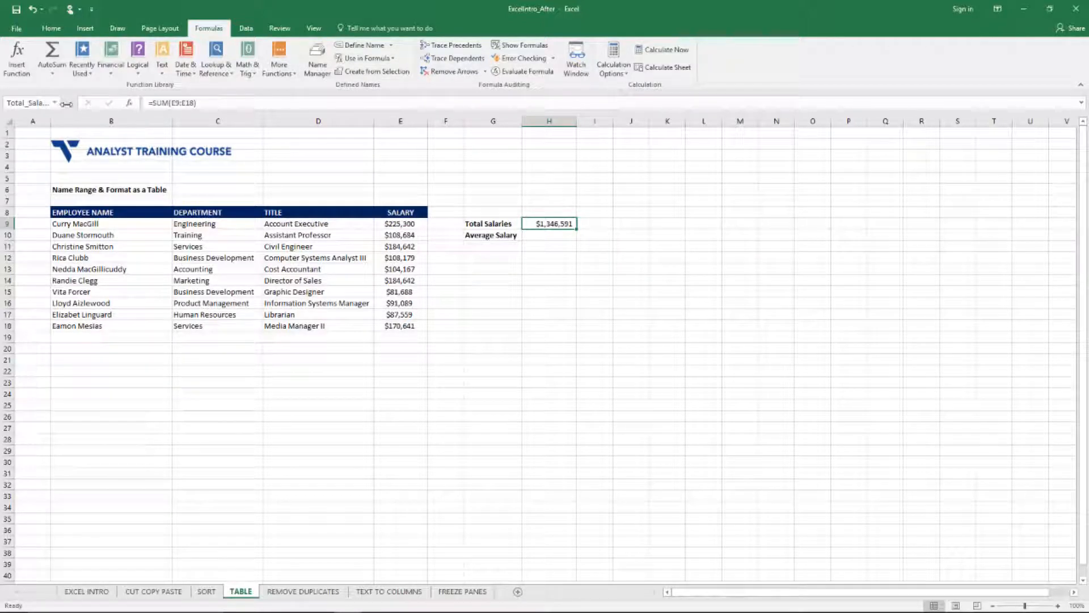
left_click_drag(69, 103, 88, 104)
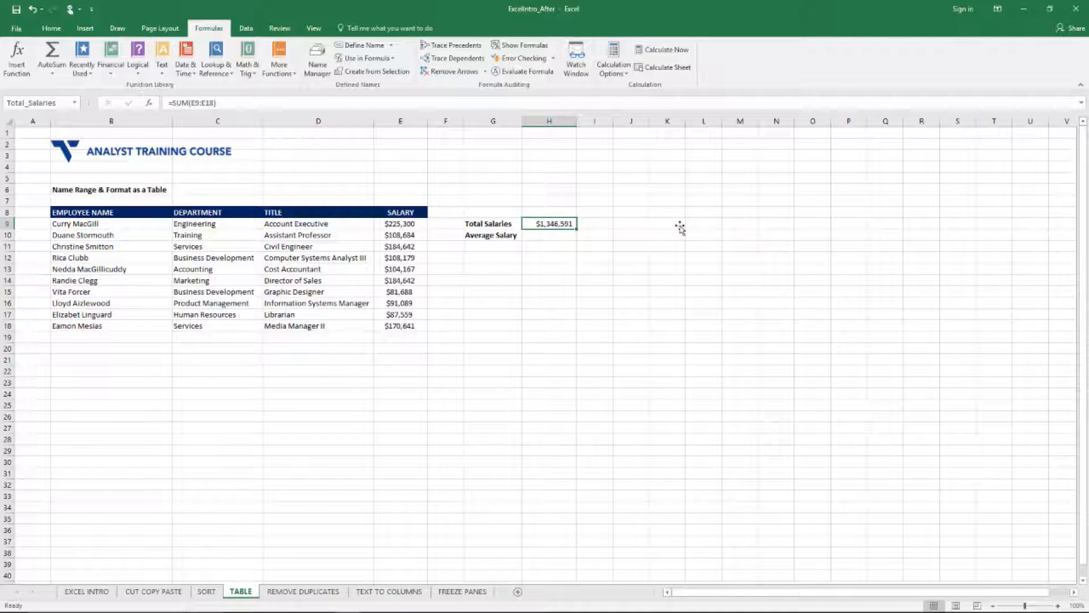
Step: Calculate the average salary in H10 with the formula =SUM(E9:E18)/10
key("Down")
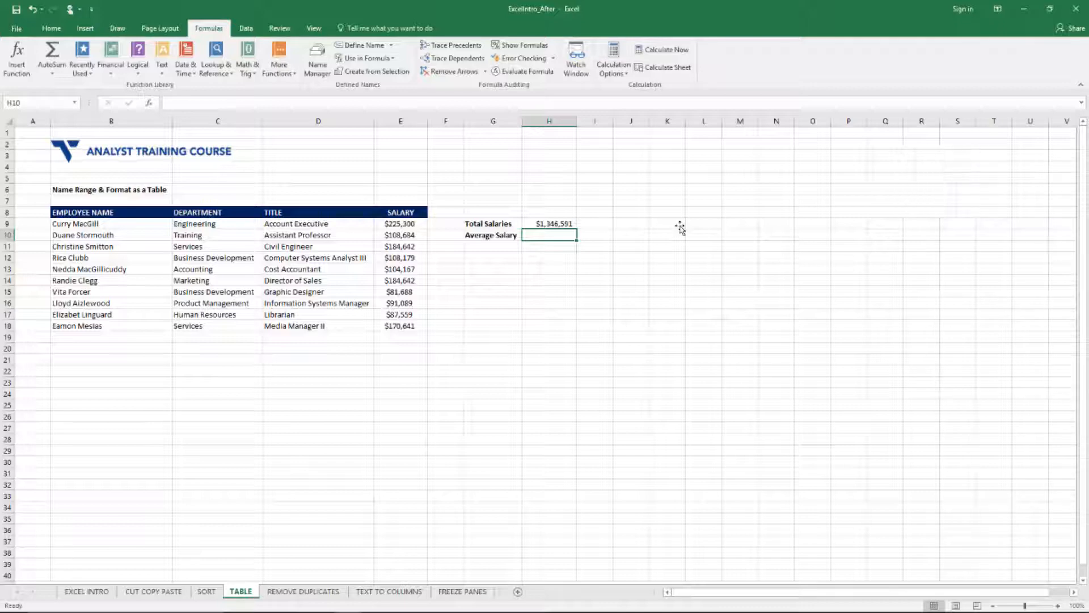
type("=SUM(")
key("Left")
key("Left")
key("Left")
key("Up")
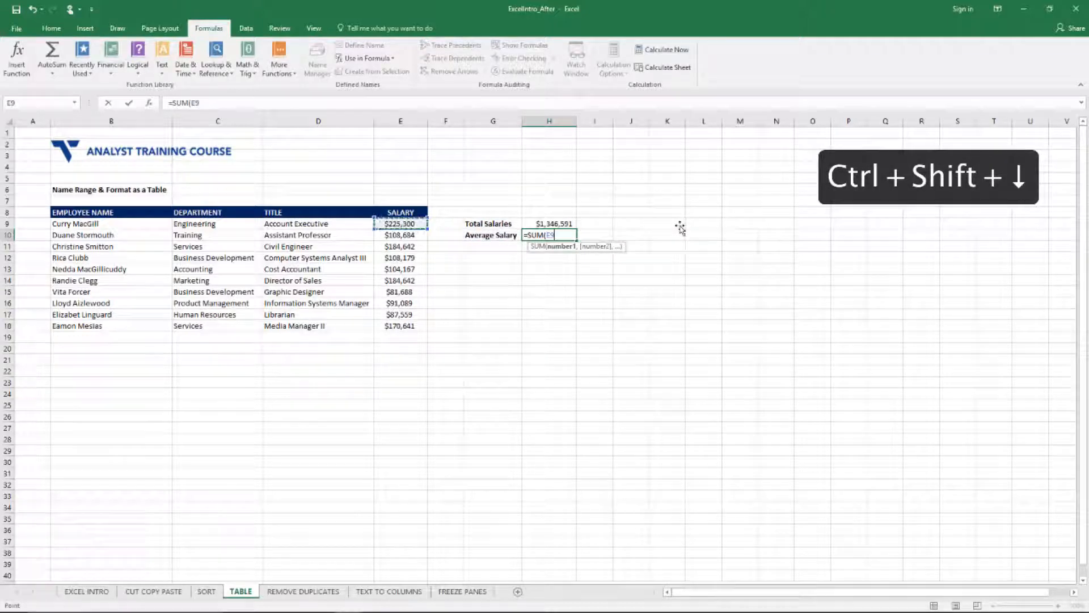
key("ctrl+shift+Down")
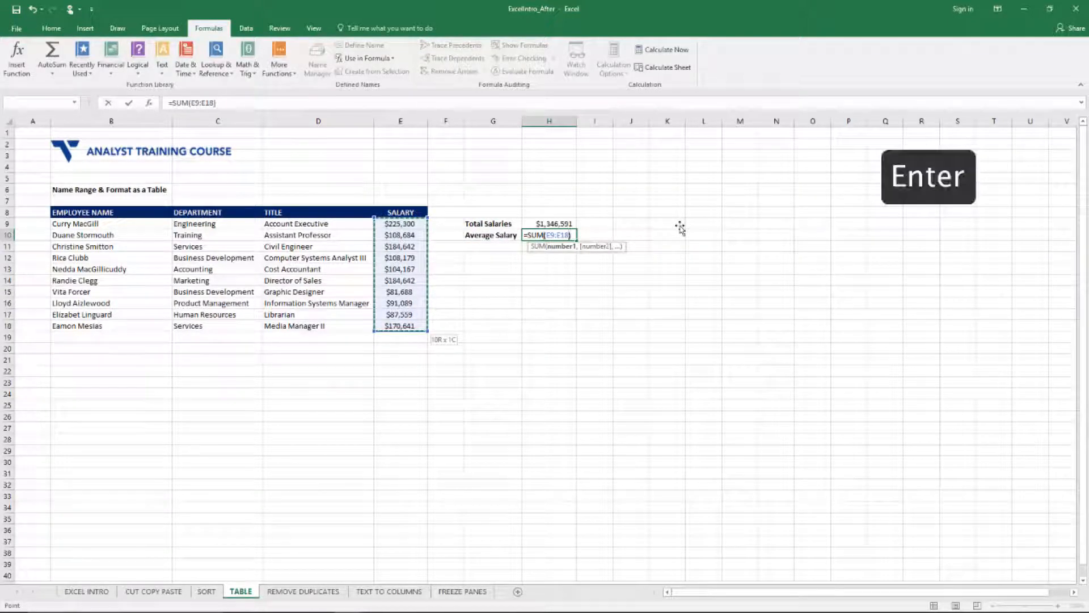
type(")/10")
key("Return")
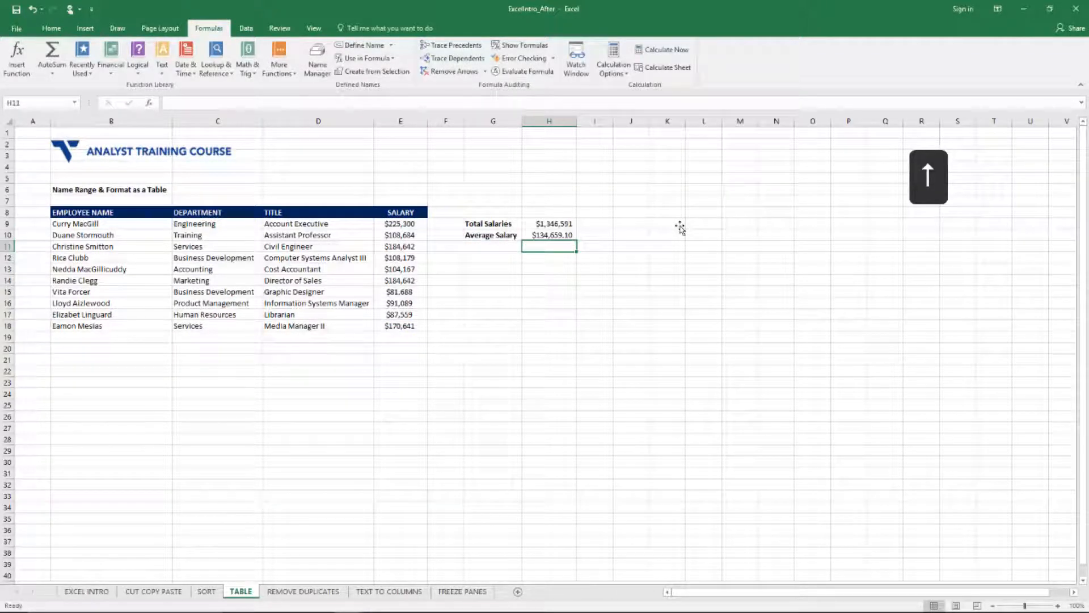
key("Up")
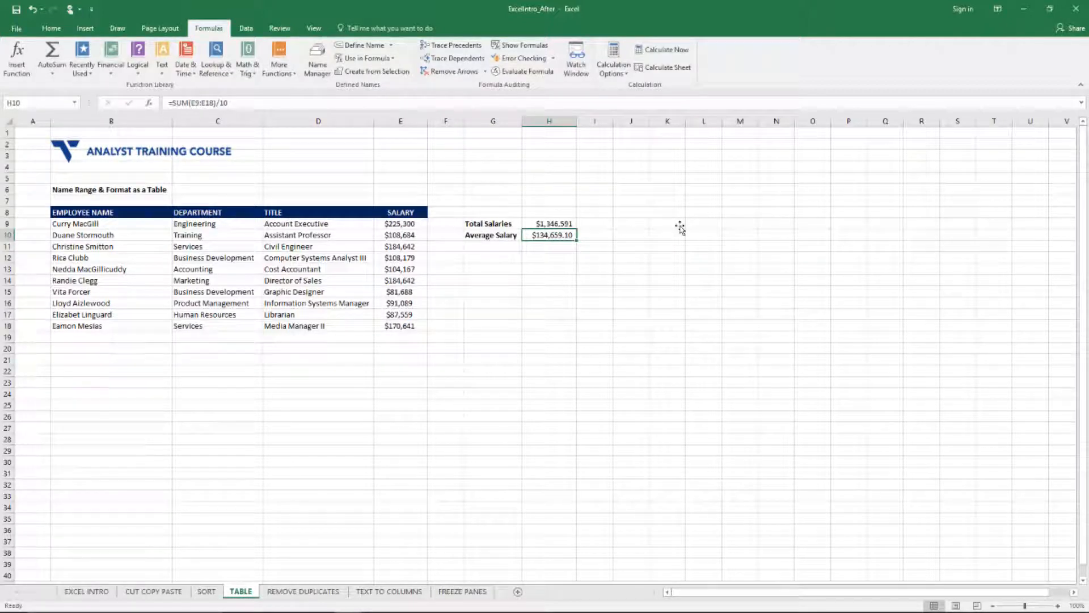
mouse_move(617, 611)
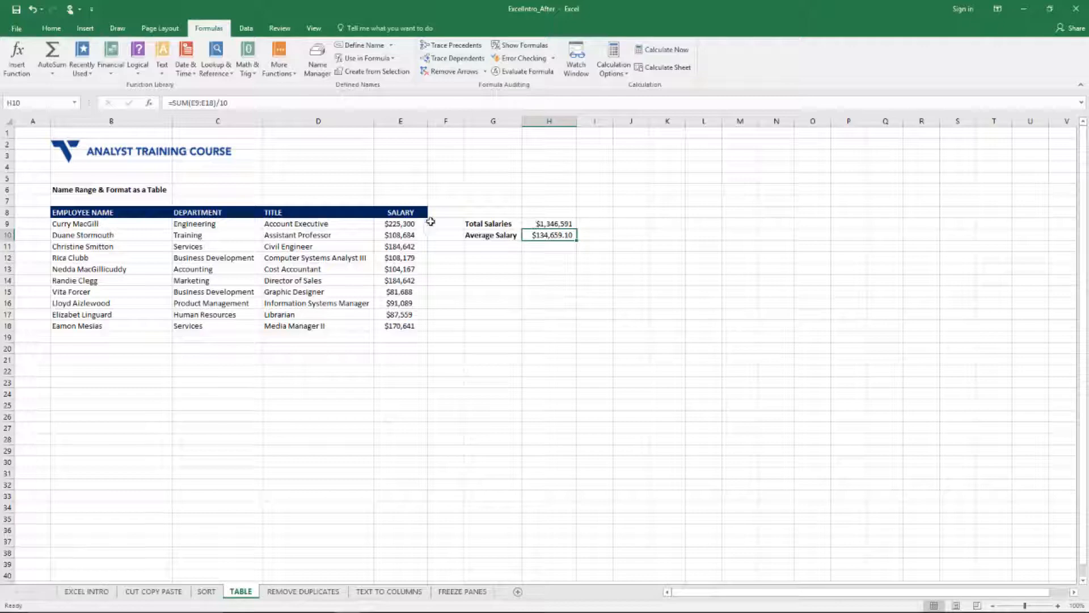
Step: Check the average salary formula against the automatic average of the salary range E9:E18, ending back on cell H10
left_click_drag(408, 223, 400, 327)
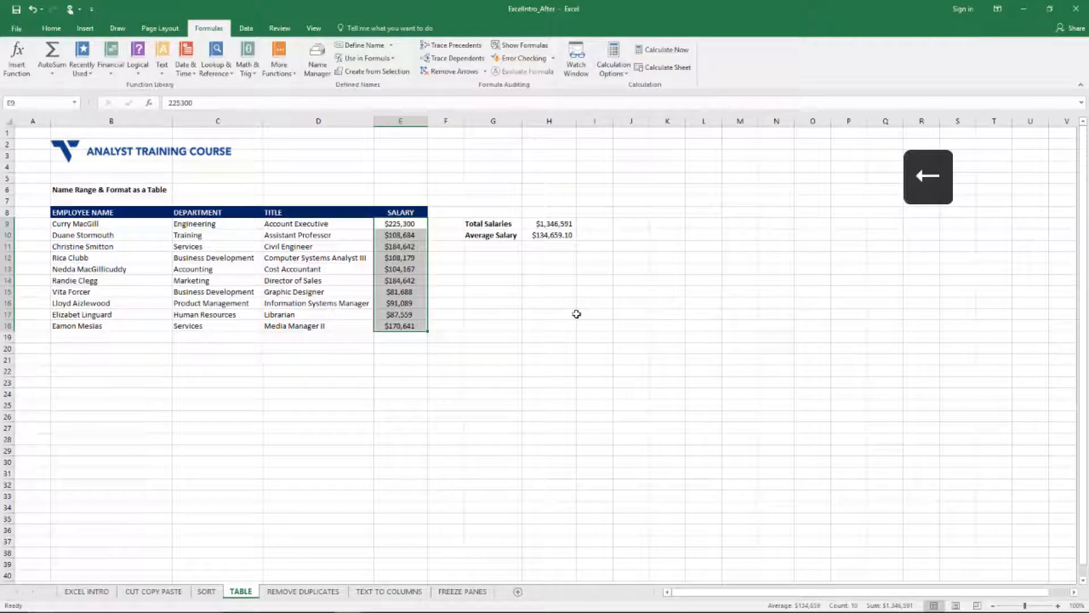
key("Right")
key("Right")
key("Right")
key("Down")
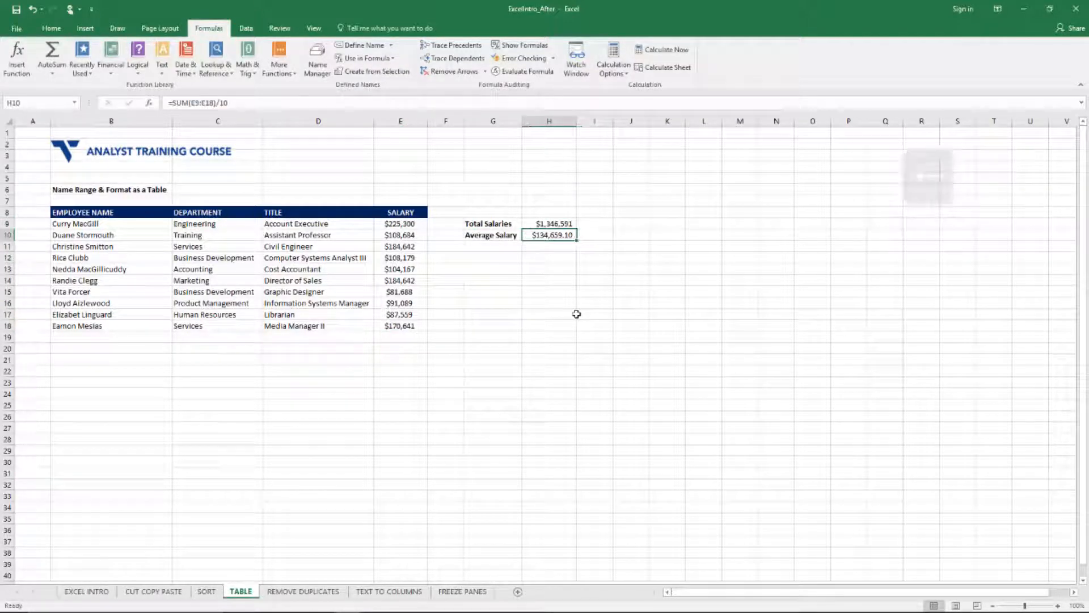
Step: Replace the average salary formula in H10 with a reference to the named cell, =Total_Salaries
key("Delete")
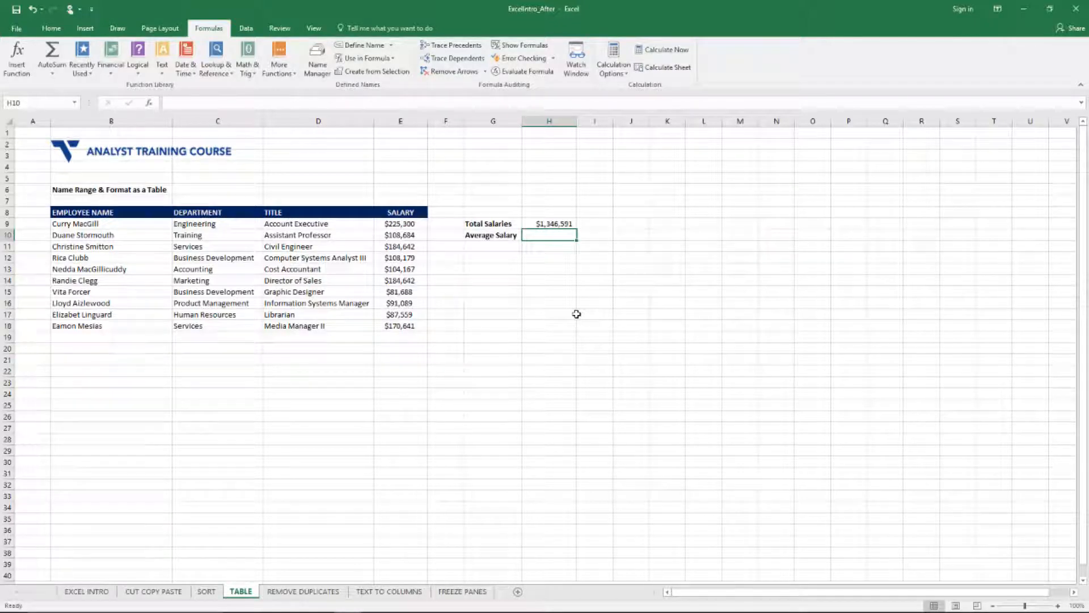
type("=")
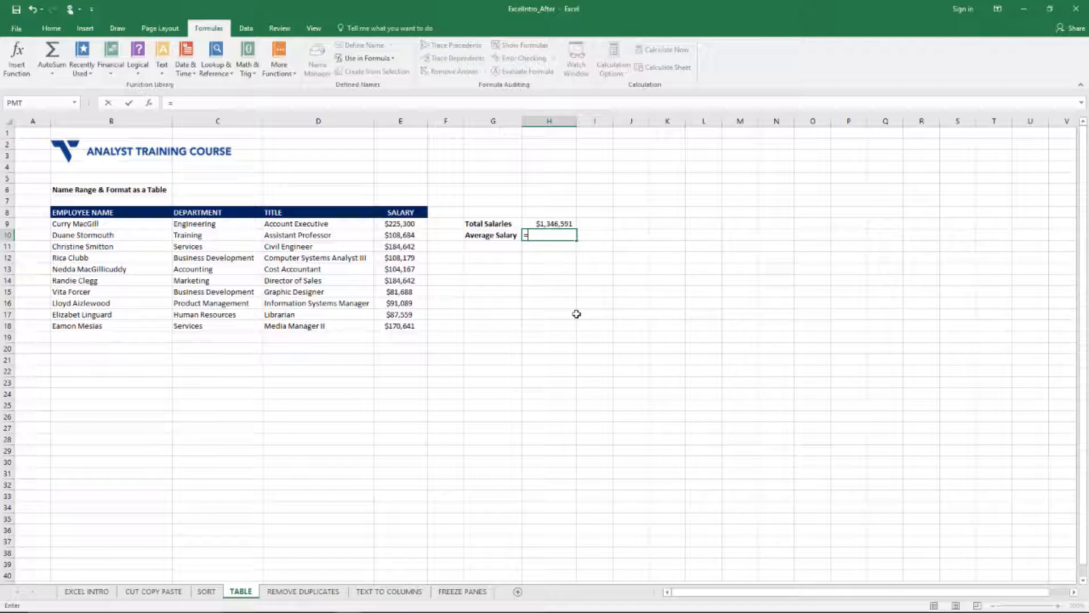
type("tot")
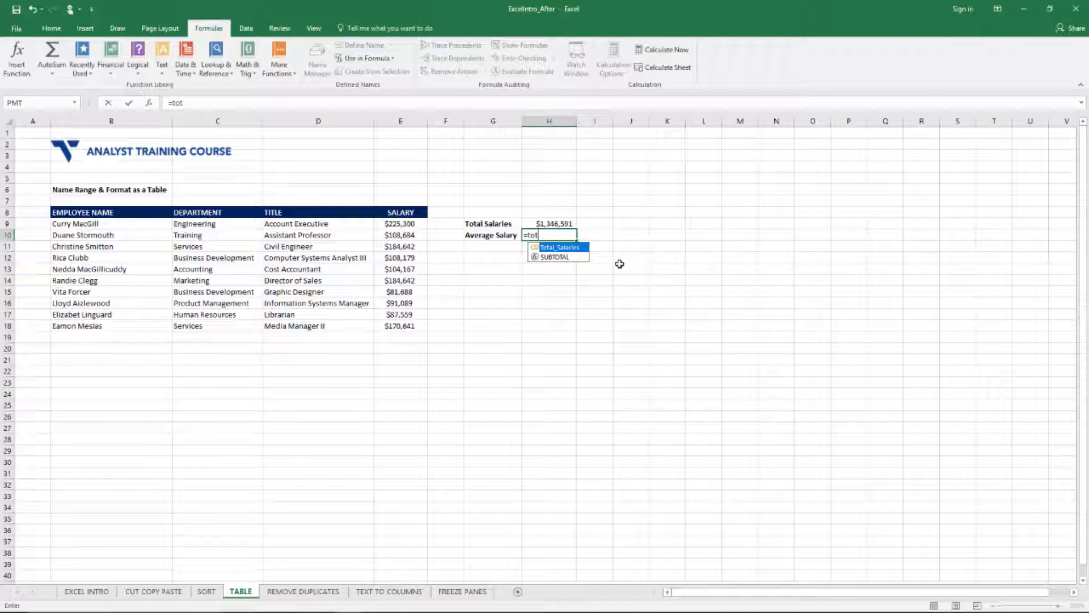
key("Tab")
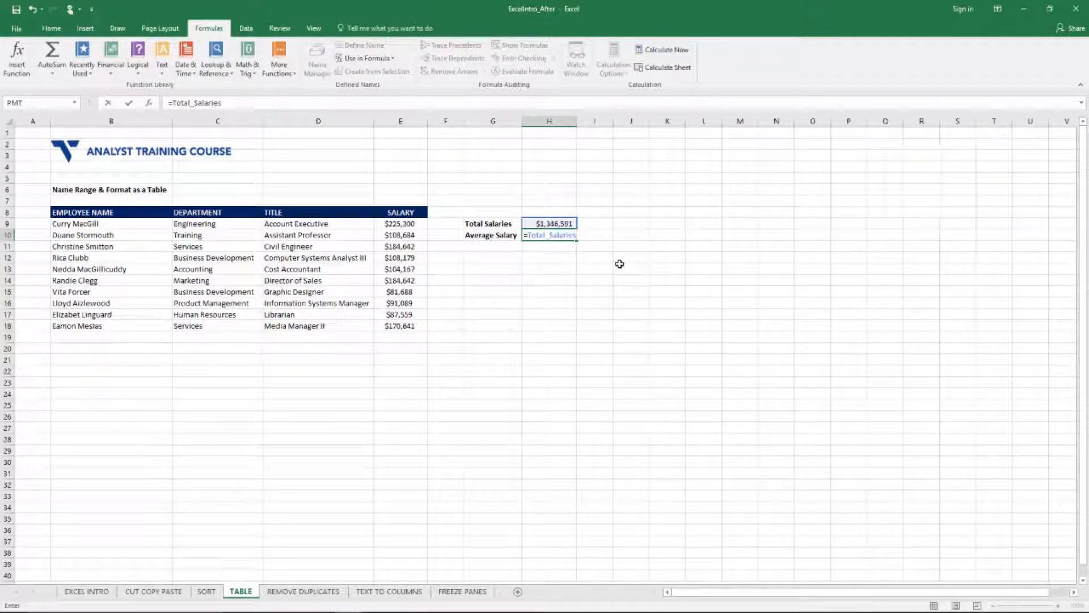
key("Return")
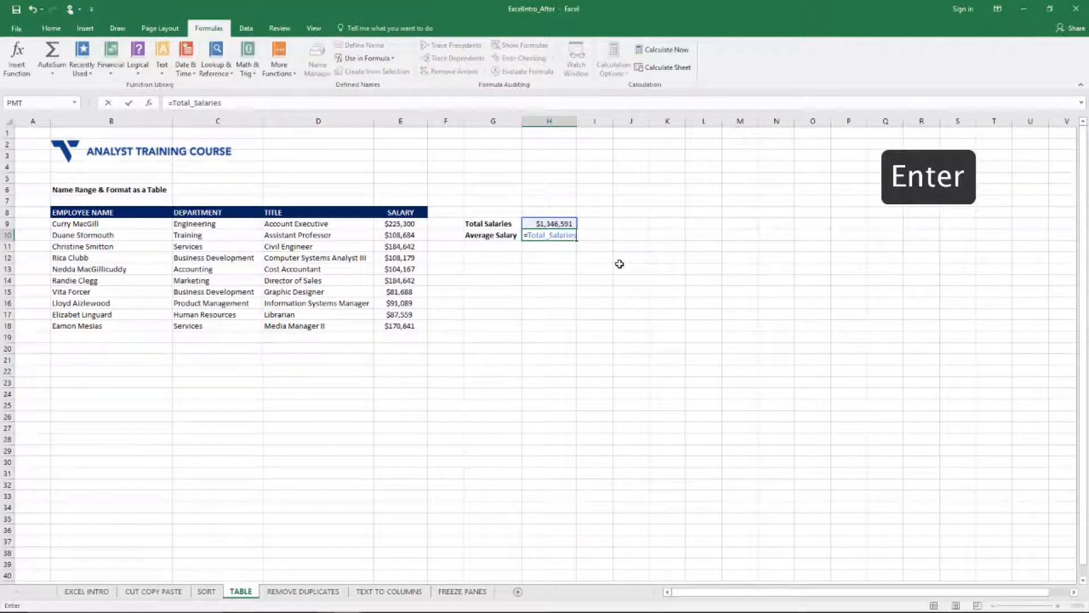
key("Up")
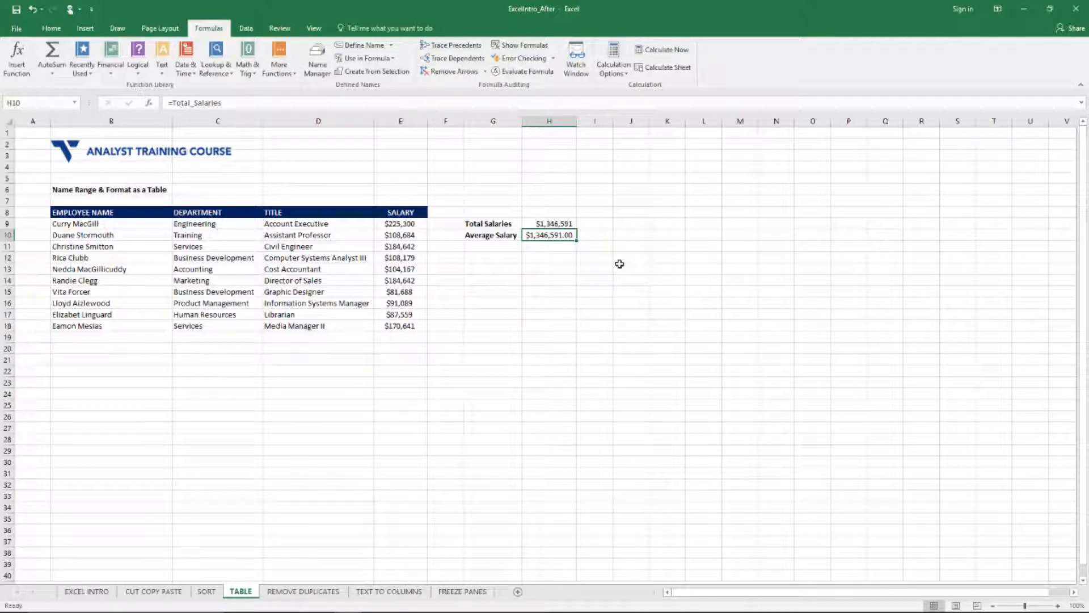
Step: Extend the formula in H10 to divide the named total by 10, giving =Total_Salaries/10
key("F2")
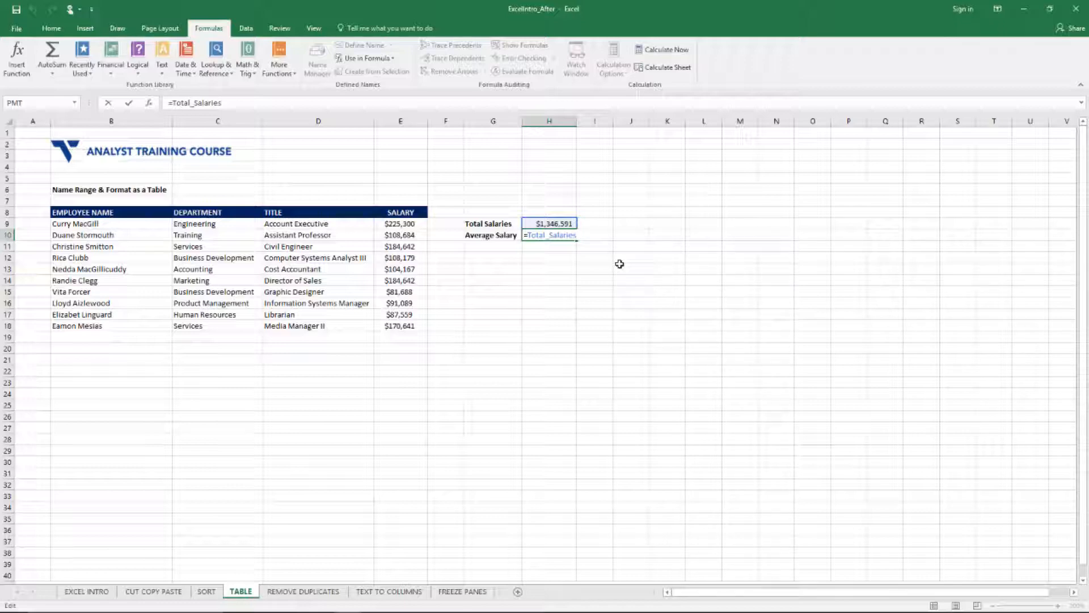
type("/10")
key("Return")
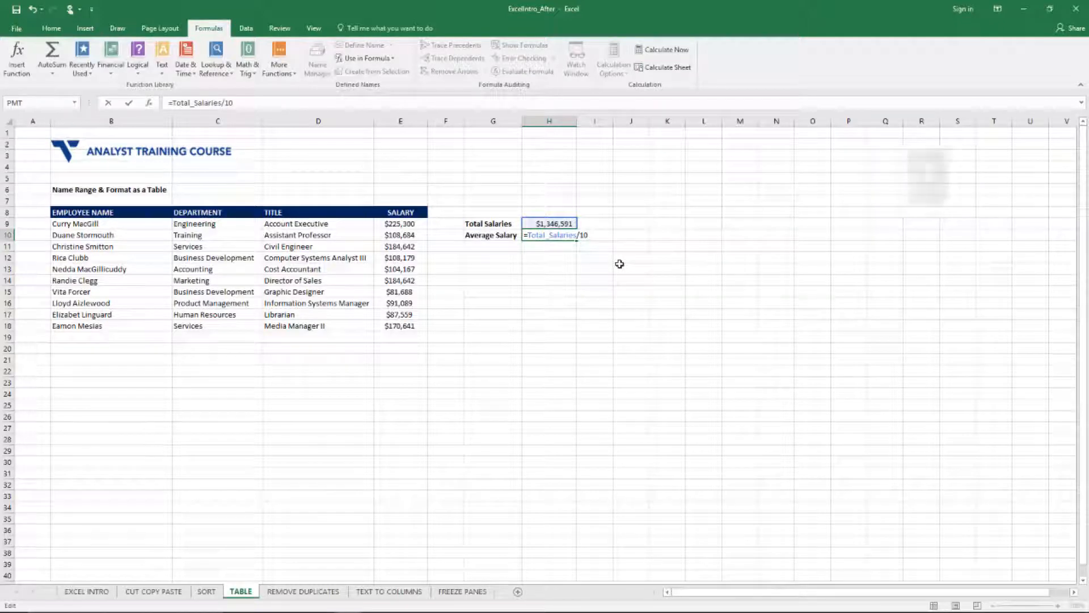
key("Up")
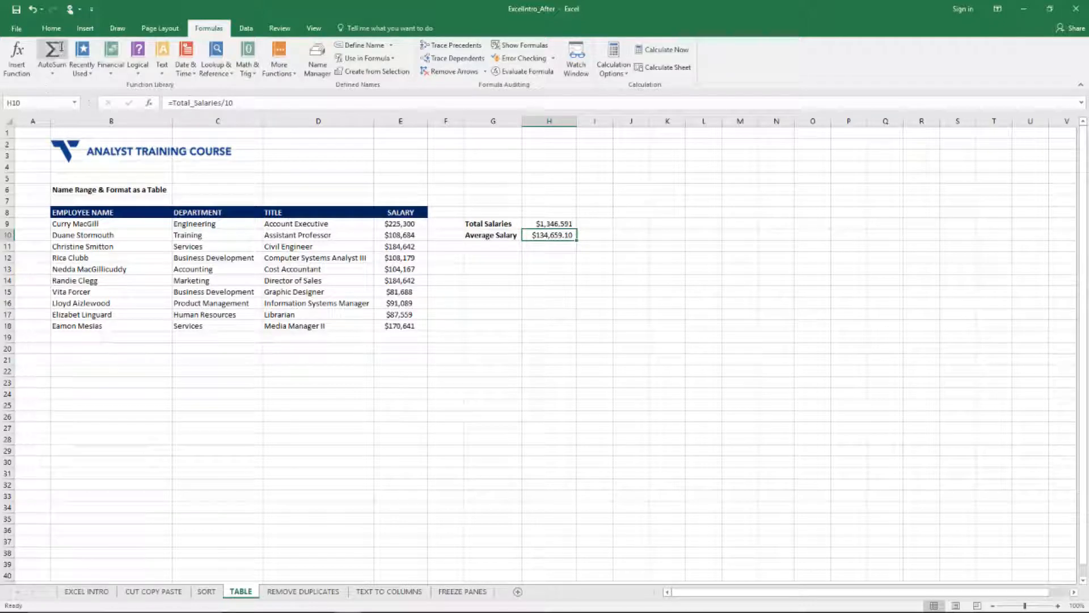
Step: Reduce the average salary in H10 to zero decimal places
left_click(54, 28)
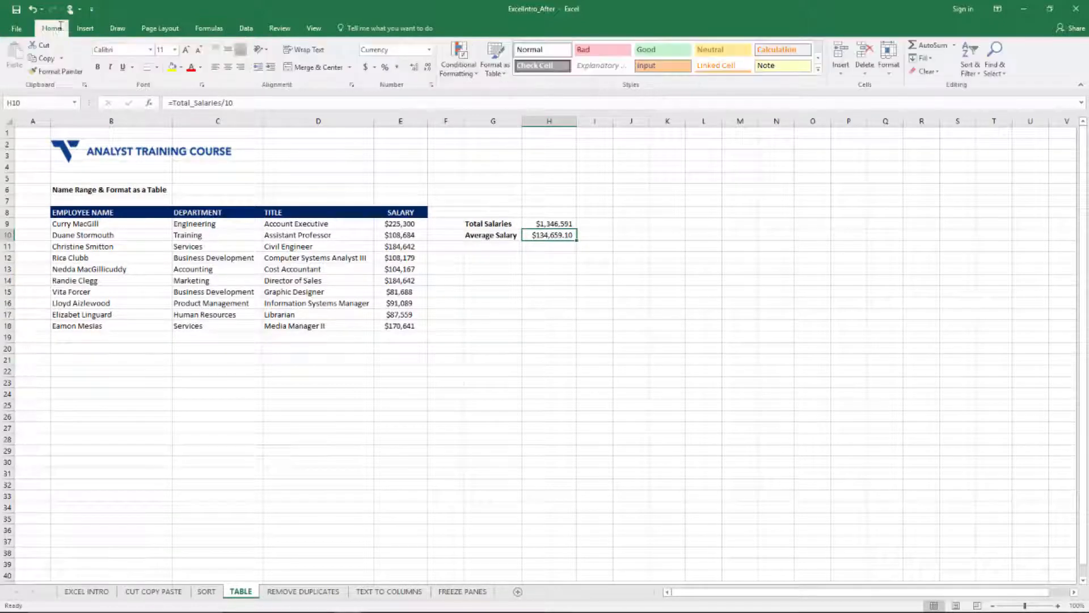
left_click(428, 67)
left_click(429, 67)
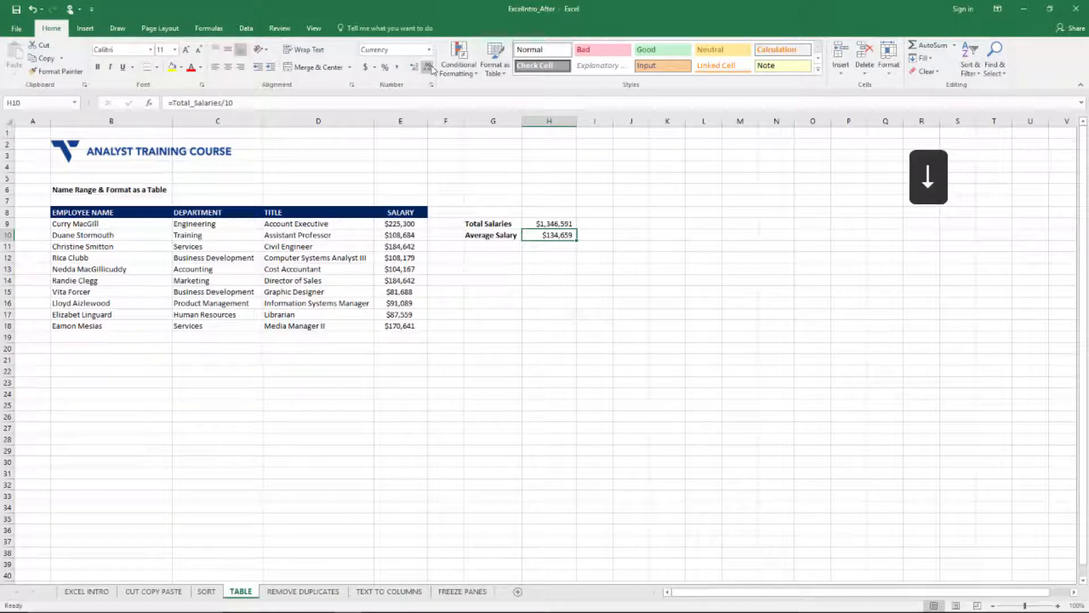
key("Down")
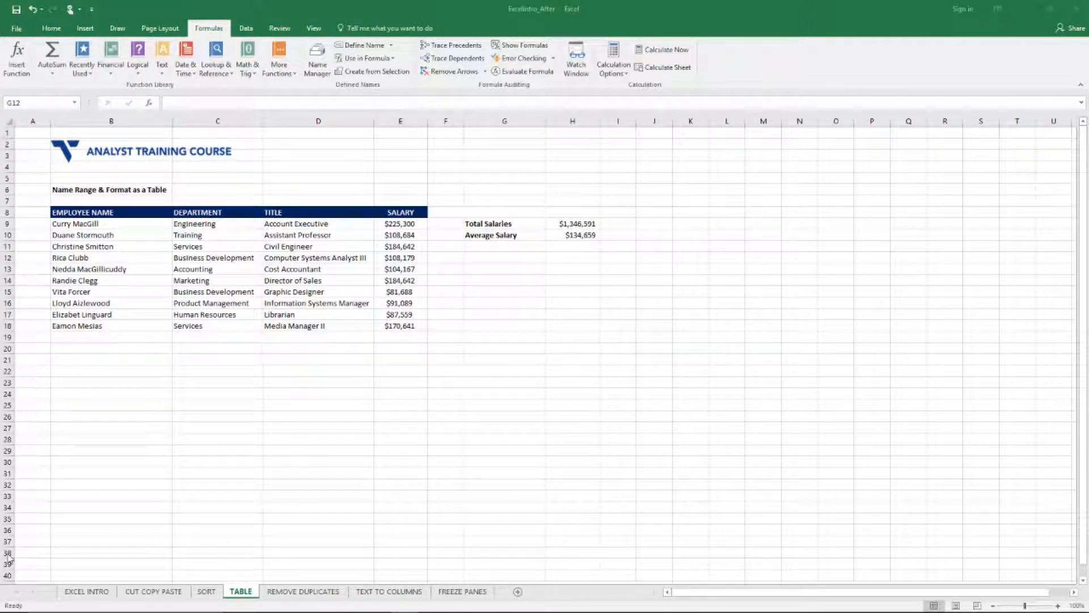
Step: Enter the label "# of Employees" in cell G12
left_click(576, 320)
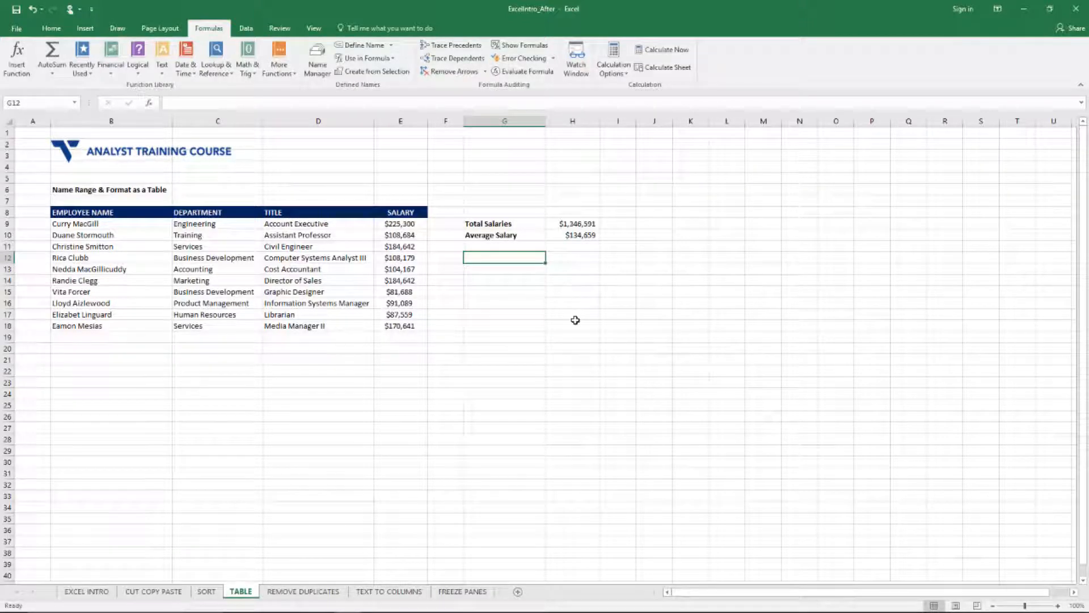
type("# of")
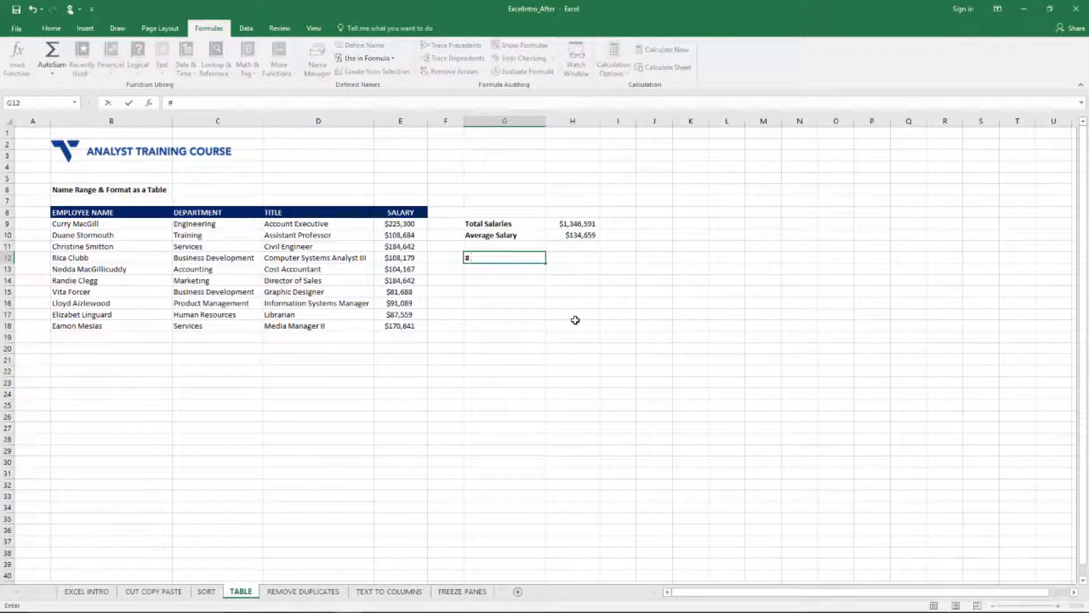
key("BackSpace")
type("mem")
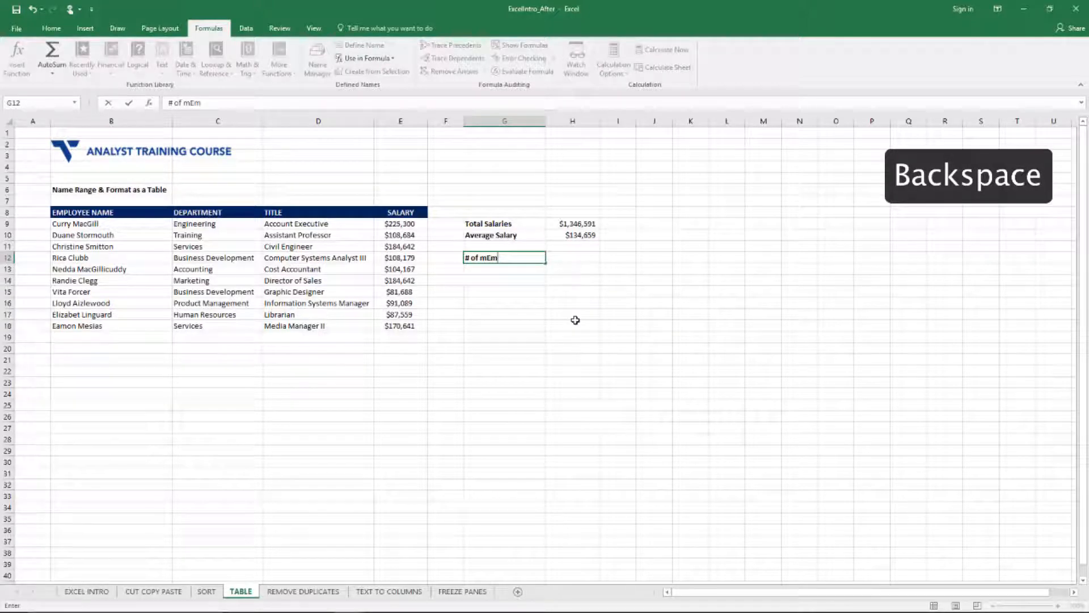
key("BackSpace")
key("BackSpace")
key("BackSpace")
type("Emplo")
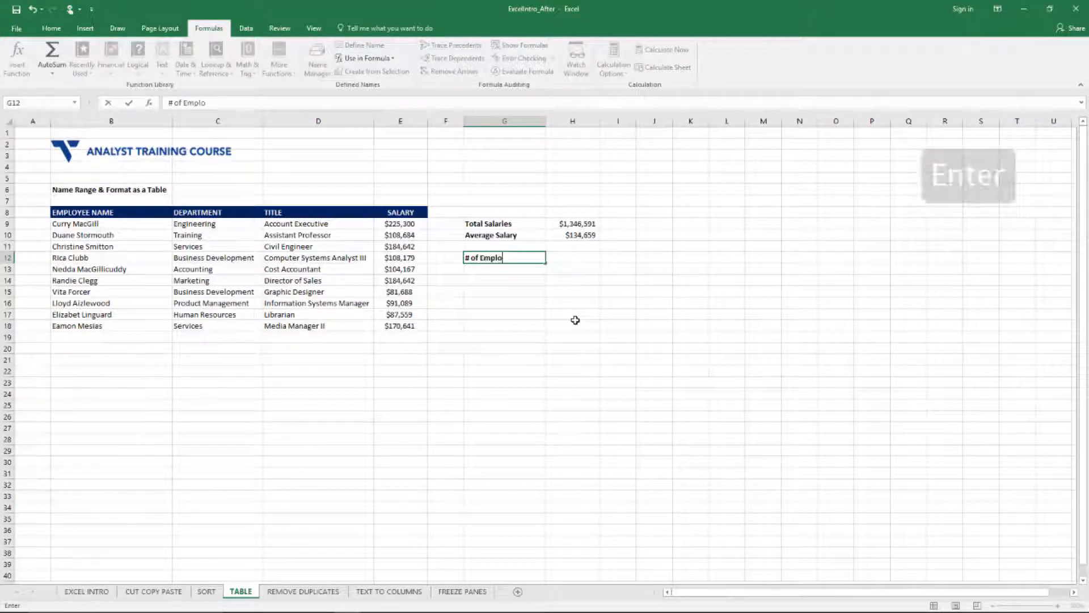
type("yees")
key("Return")
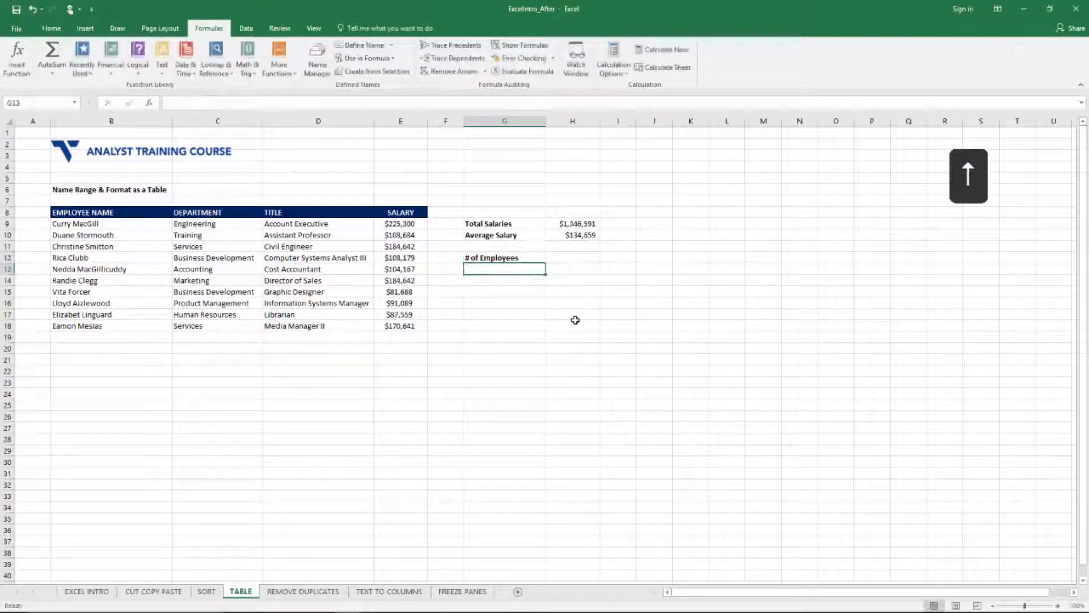
Step: Select the employee names in B9:B18 and name the range Employees
key("Right")
key("Up")
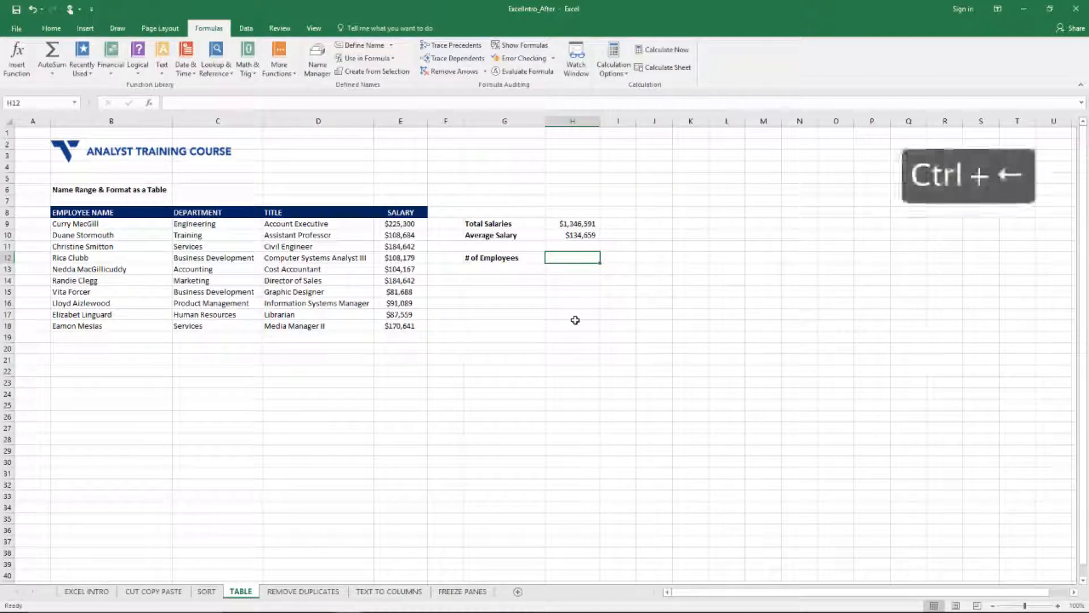
key("Left")
key("Up")
key("Left")
key("Left")
key("Left")
key("Left")
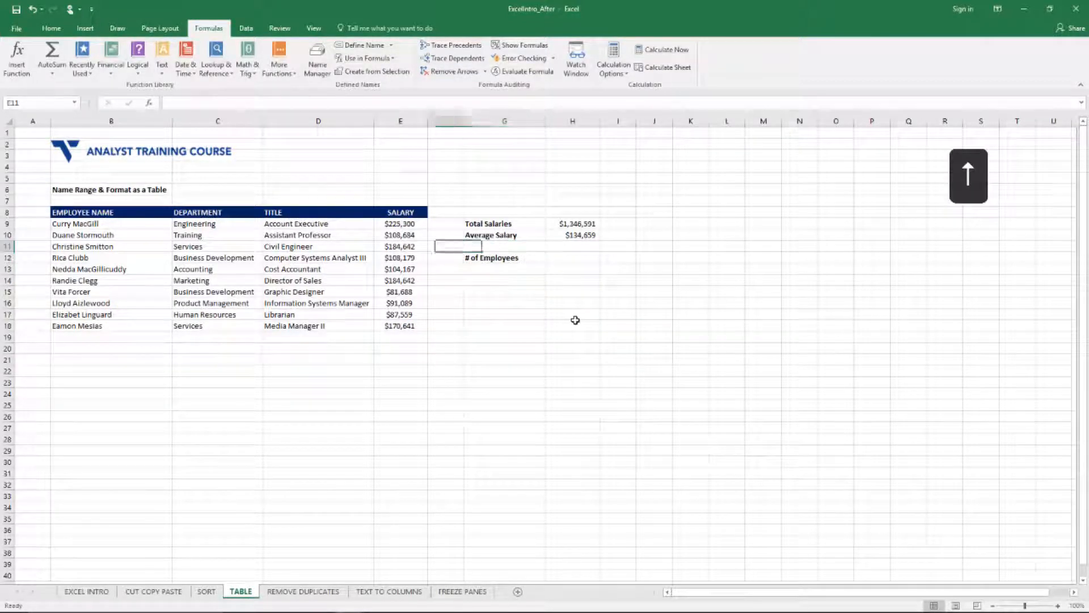
key("Up")
key("Left")
key("Up")
key("ctrl+shift+Down")
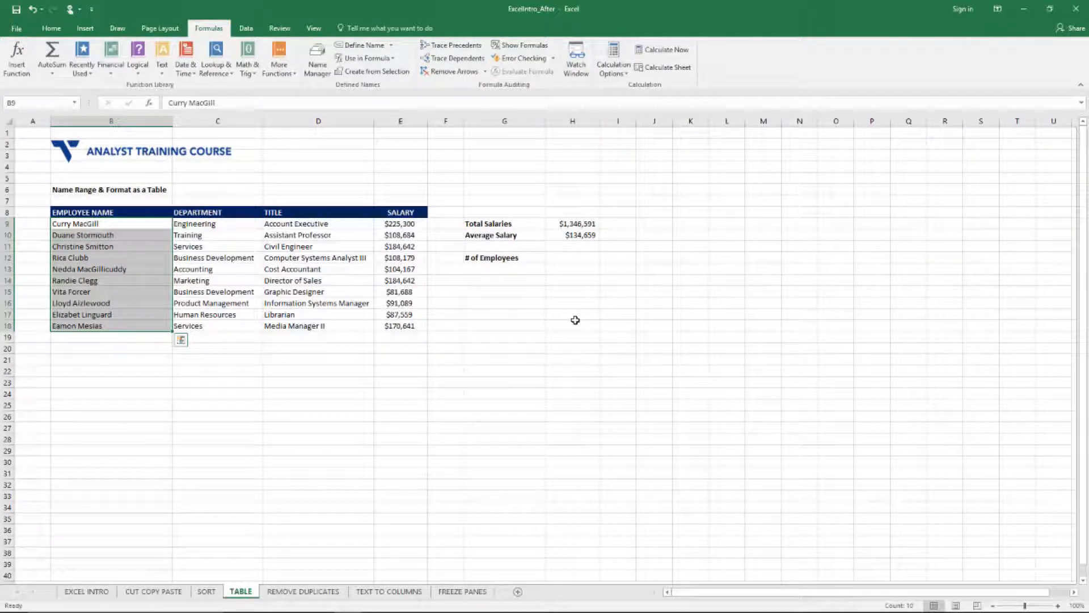
left_click(48, 101)
type("Employees")
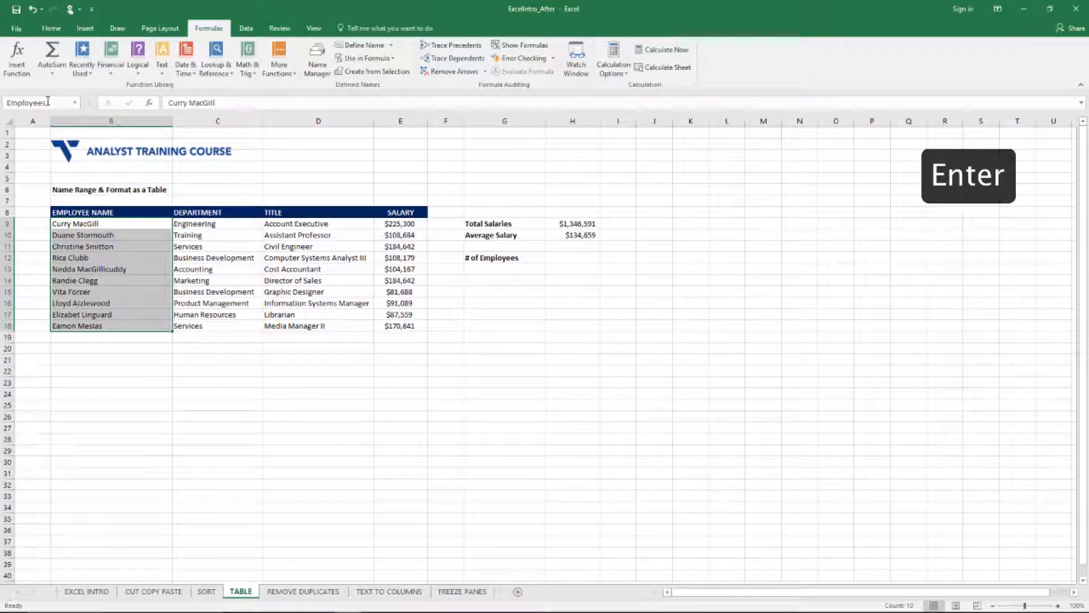
key("Return")
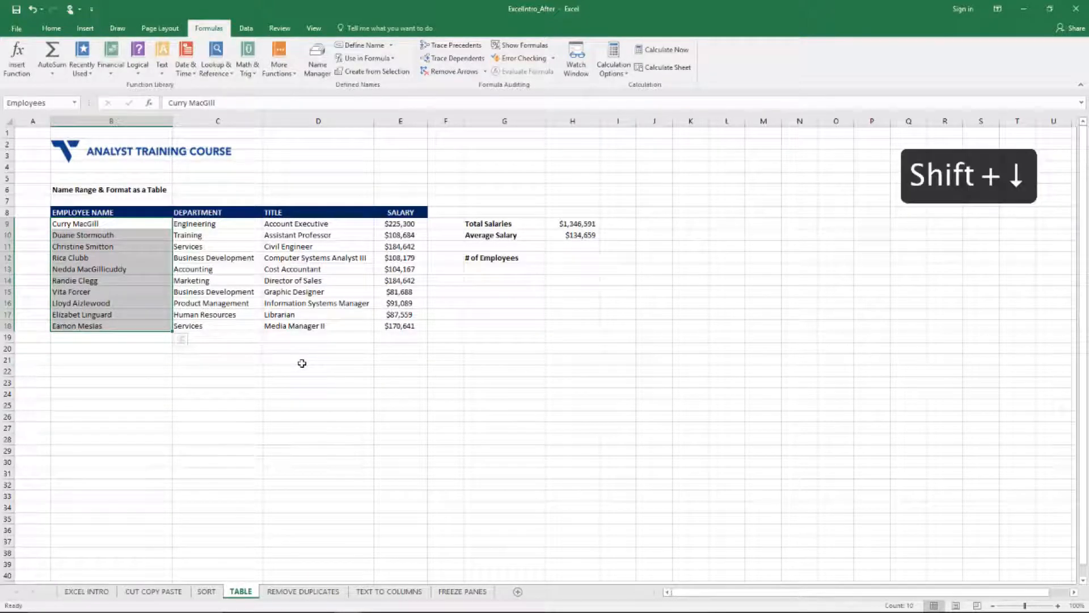
Step: Reselect B9:B18 one cell at a time to check when the range name appears
key("Up")
key("Down")
key("shift+Down")
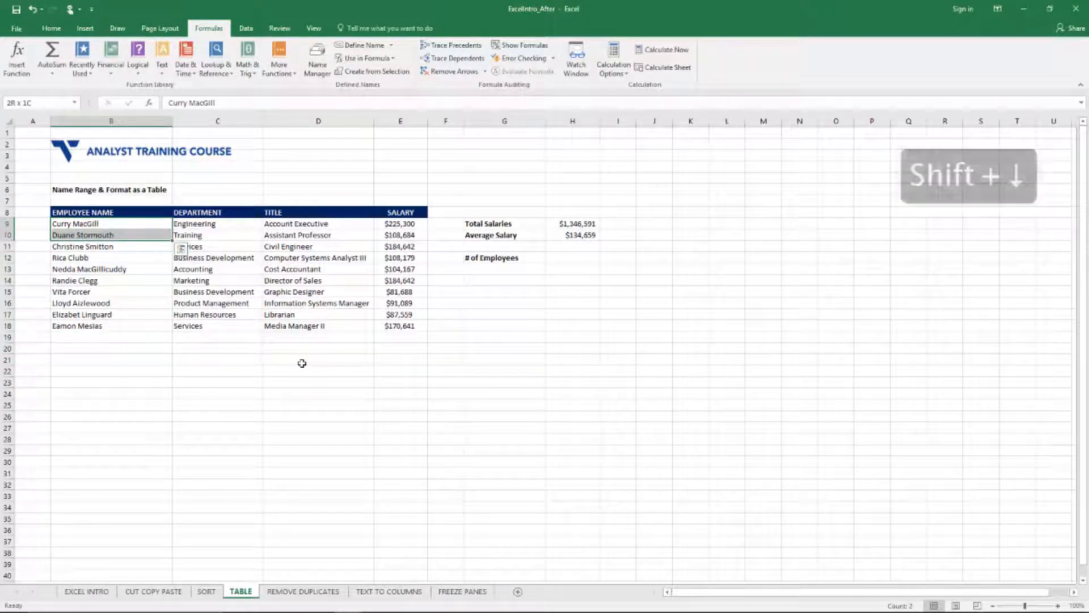
key("shift+Down")
key("shift+Down")
key("shift+Down")
key("shift+Down")
key("shift+Down")
key("shift+Down")
key("shift+Down")
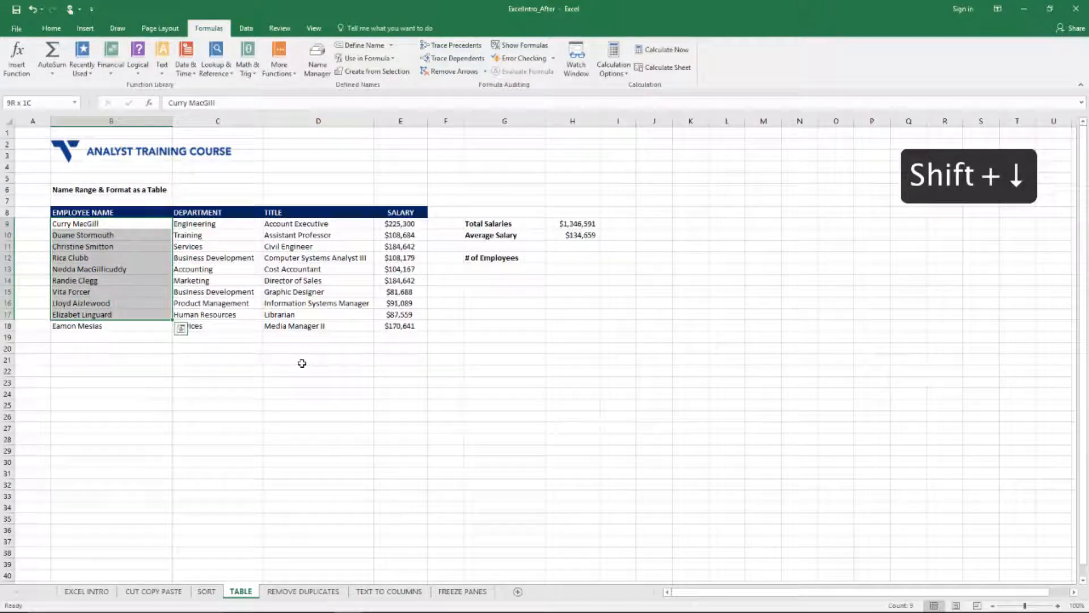
key("shift+Down")
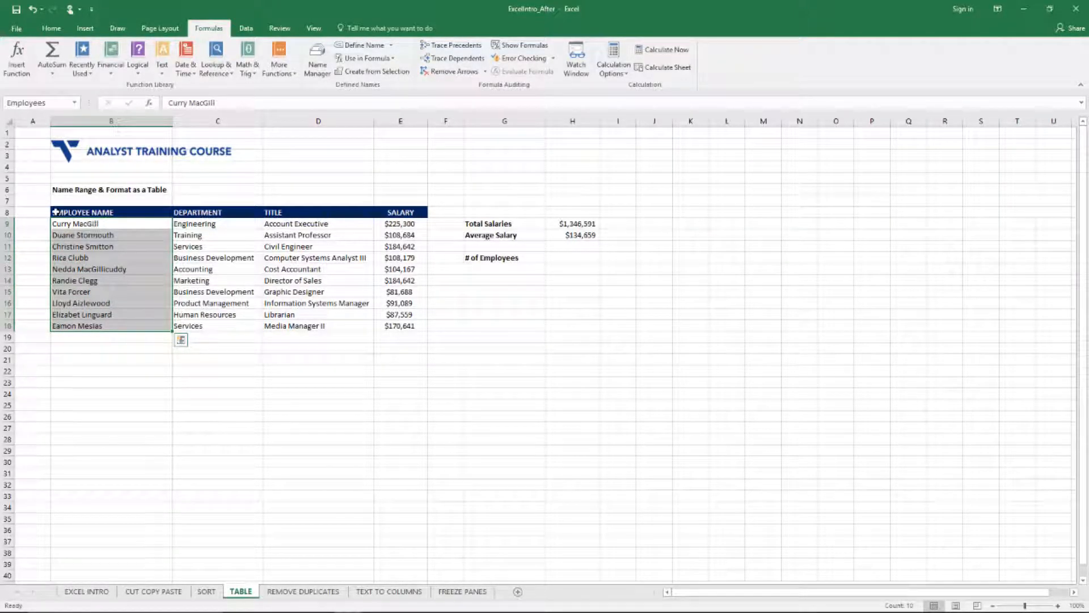
Step: Count the employees in cell H12 with the formula =COUNTA(Employees)
key("Right")
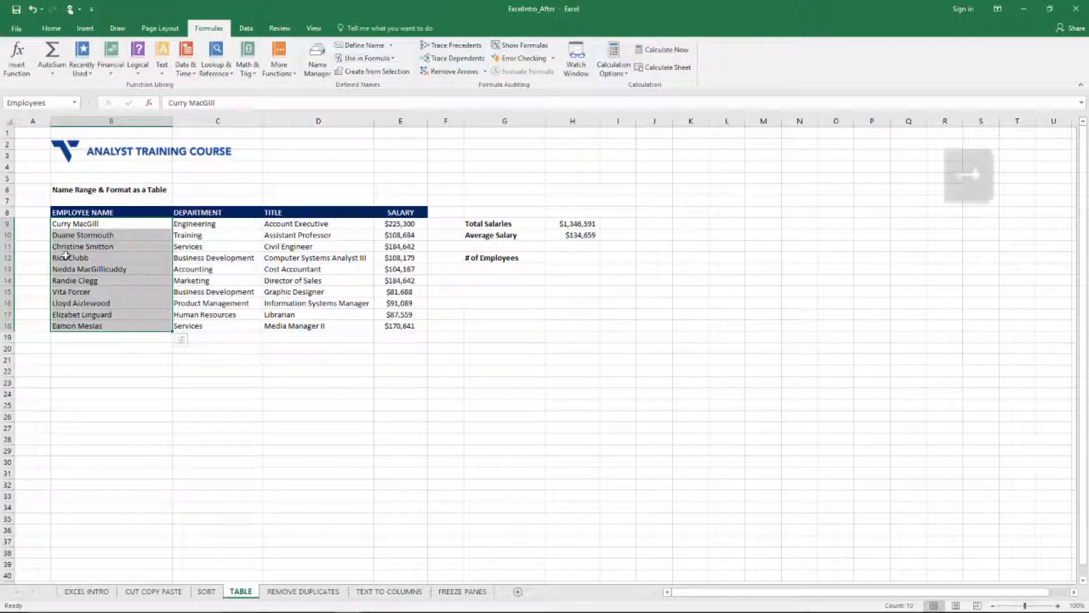
key("Right")
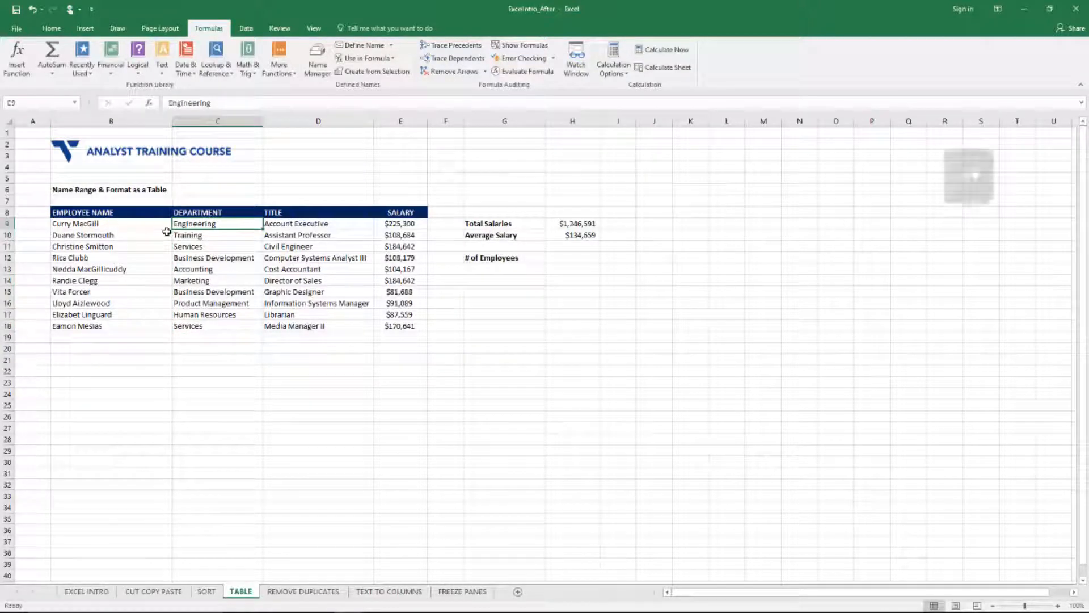
key("Right")
key("Right")
key("Right")
key("Down")
key("Down")
key("Down")
key("Right")
key("Right")
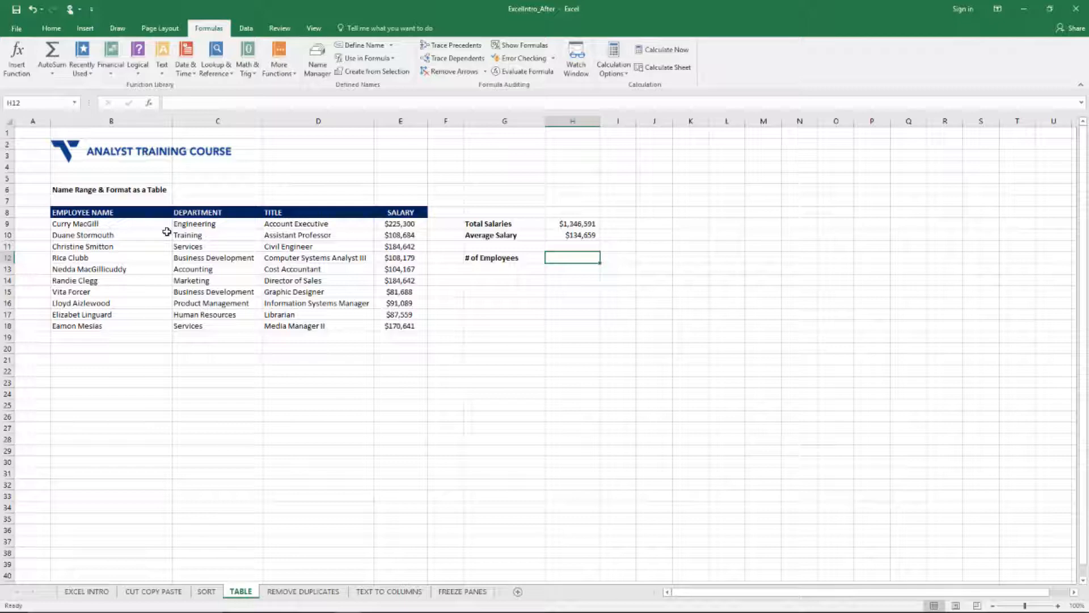
type("=")
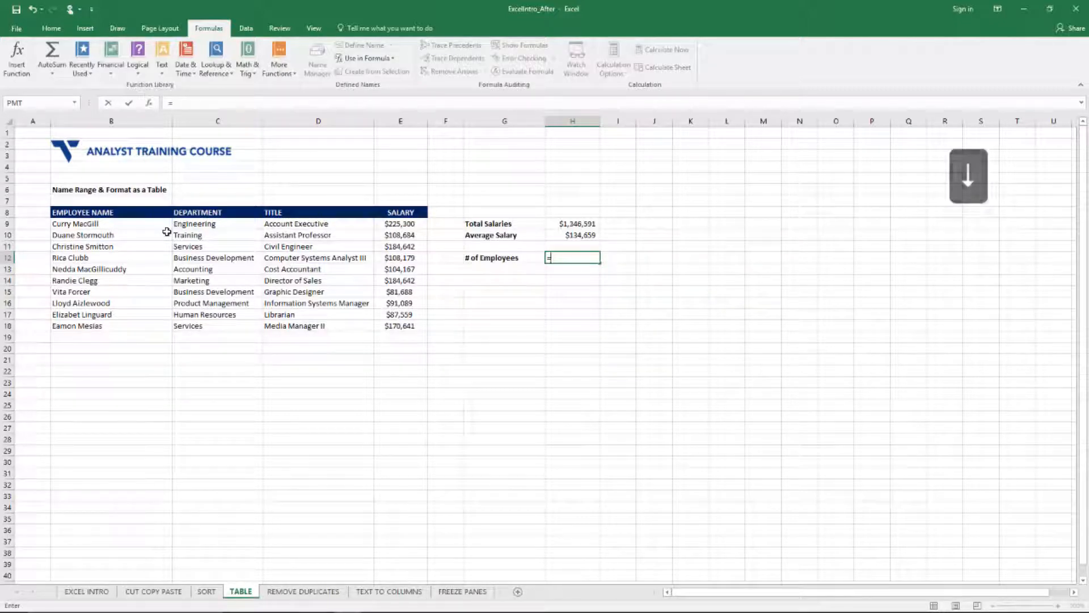
type("coun")
key("Down")
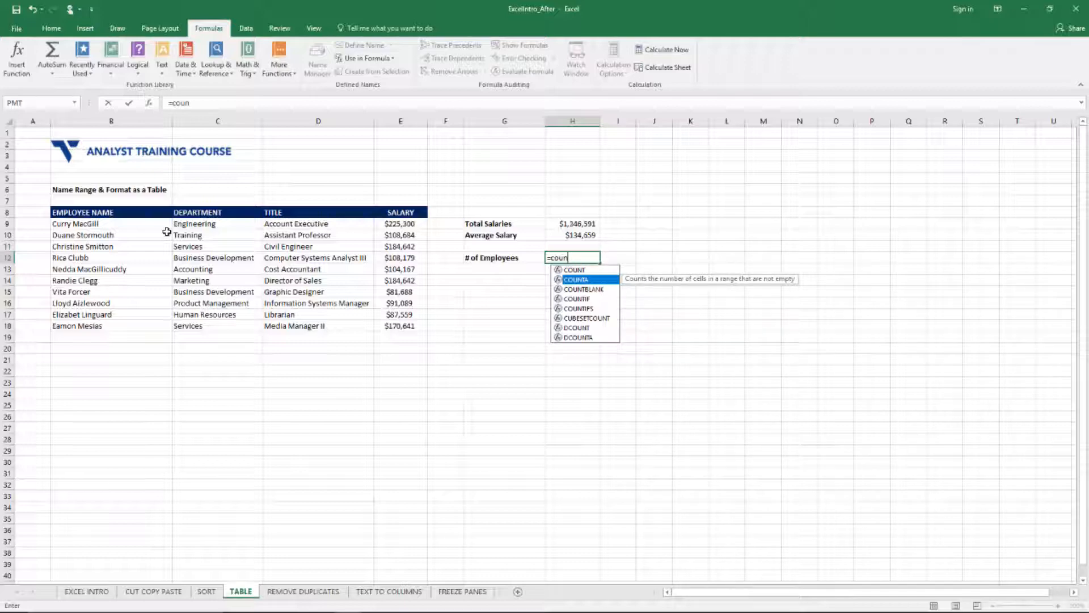
key("Tab")
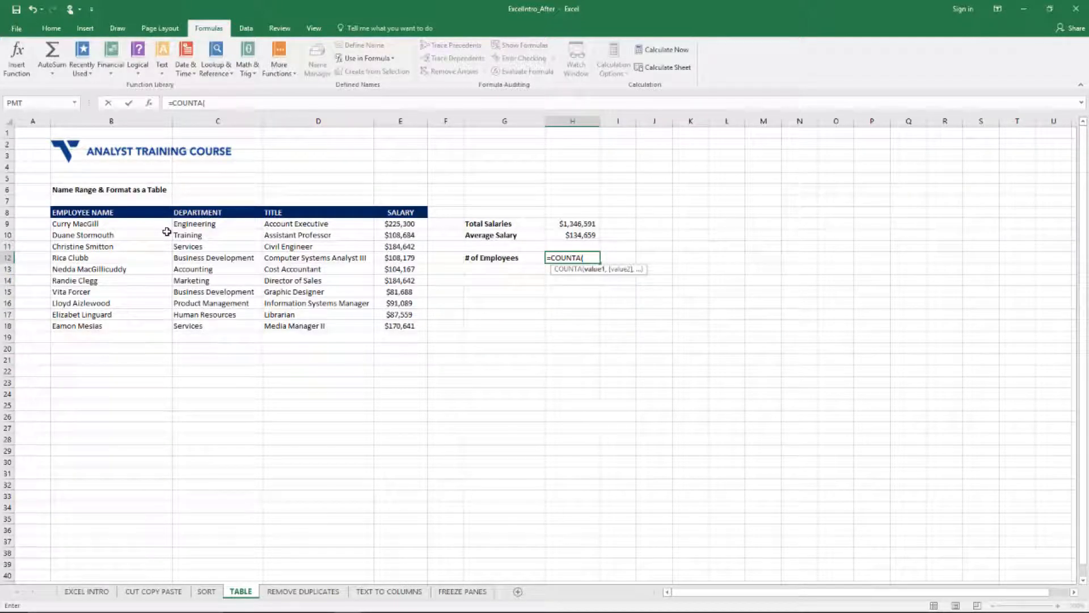
type("Emp")
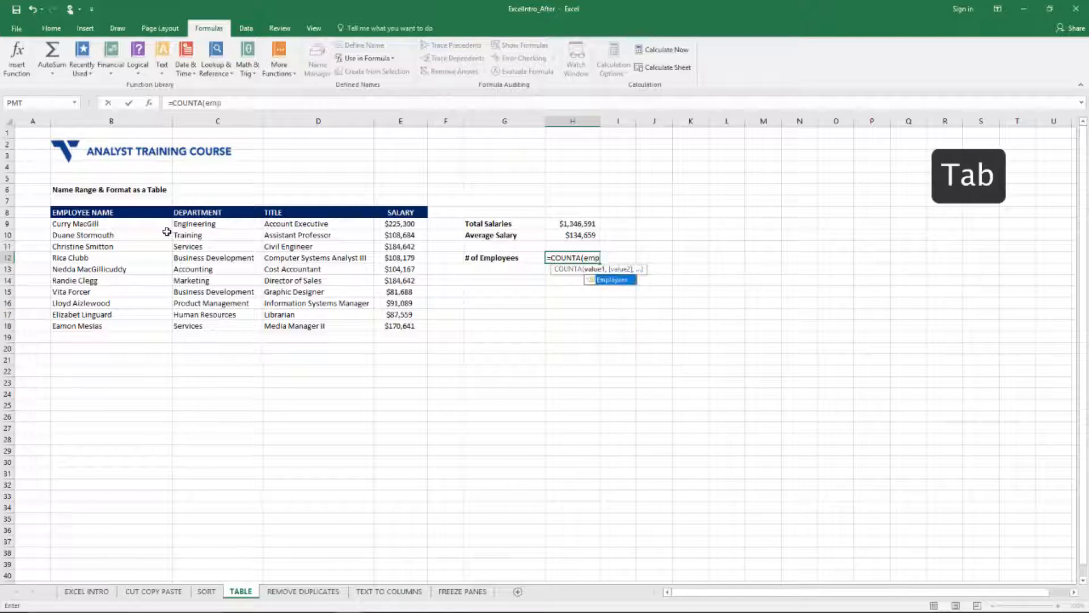
key("Tab")
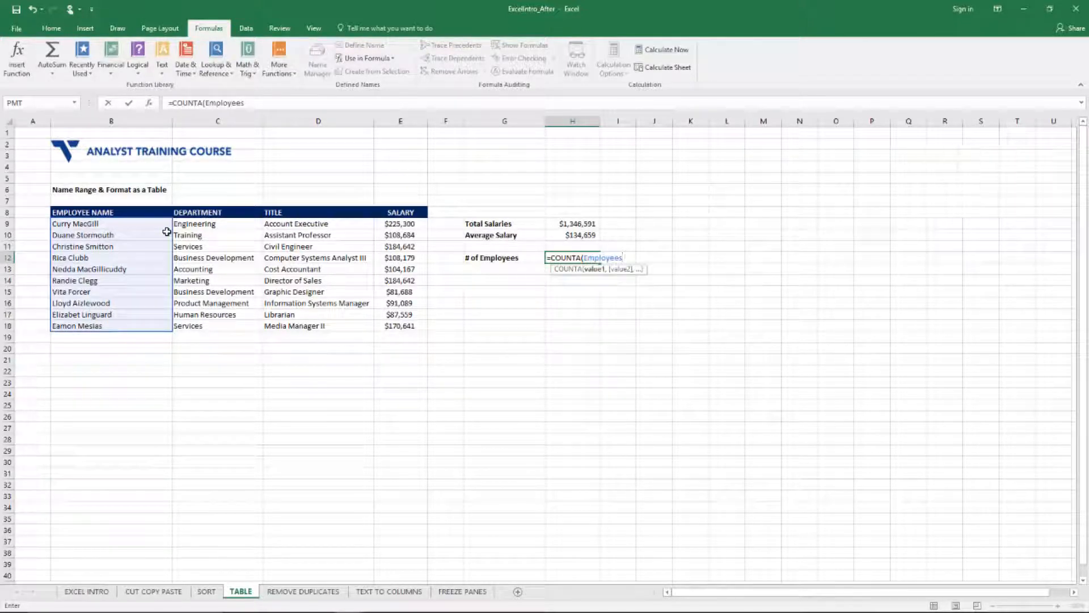
key("Return")
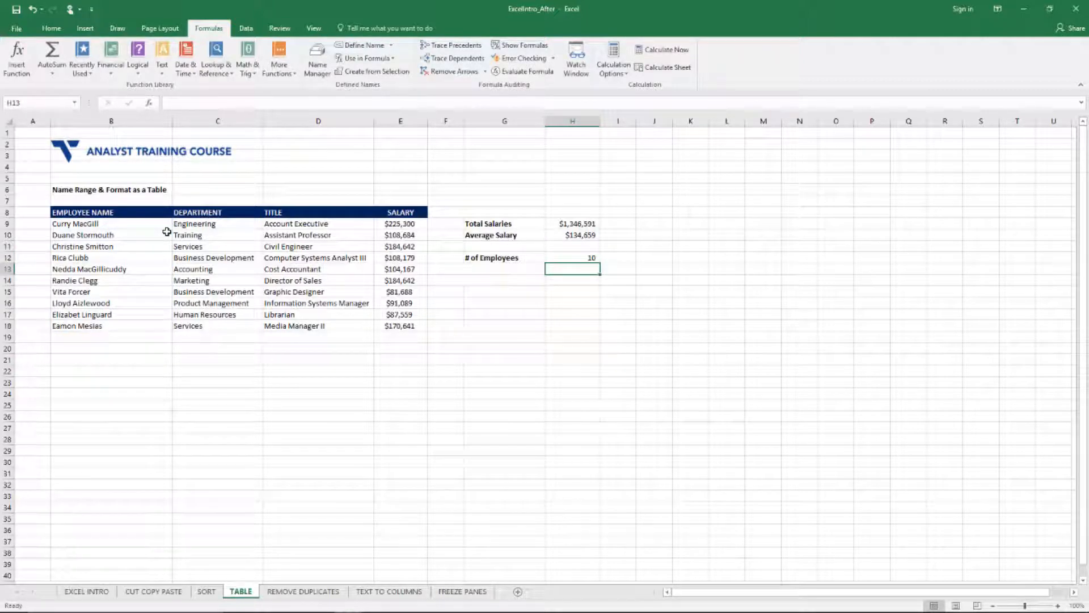
Step: Name cell H12 NumberofEmployees
key("Up")
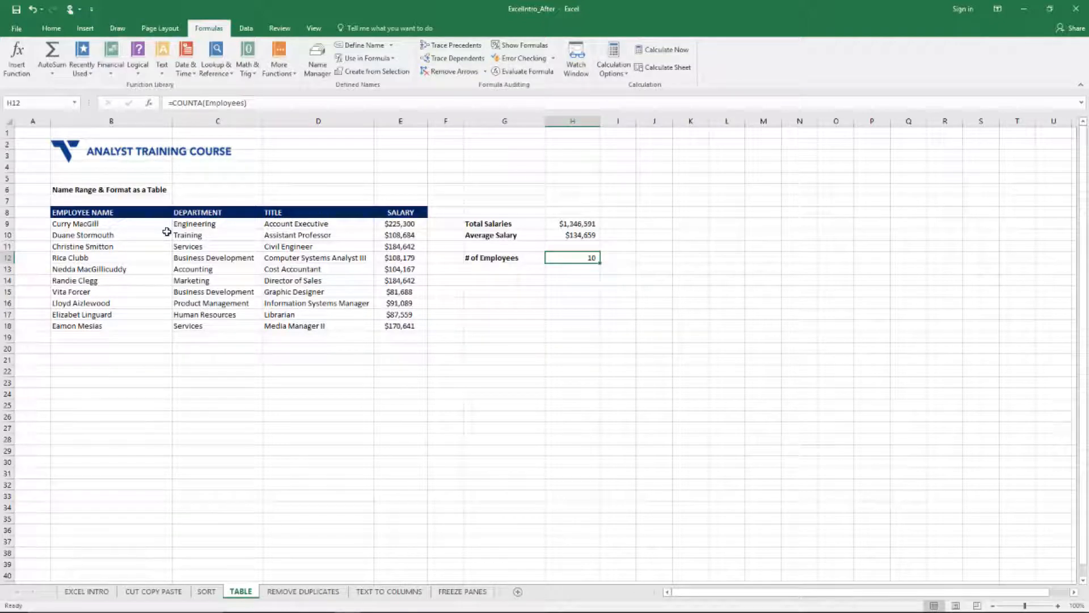
left_click(66, 102)
type("NumberofEmployees")
key("Return")
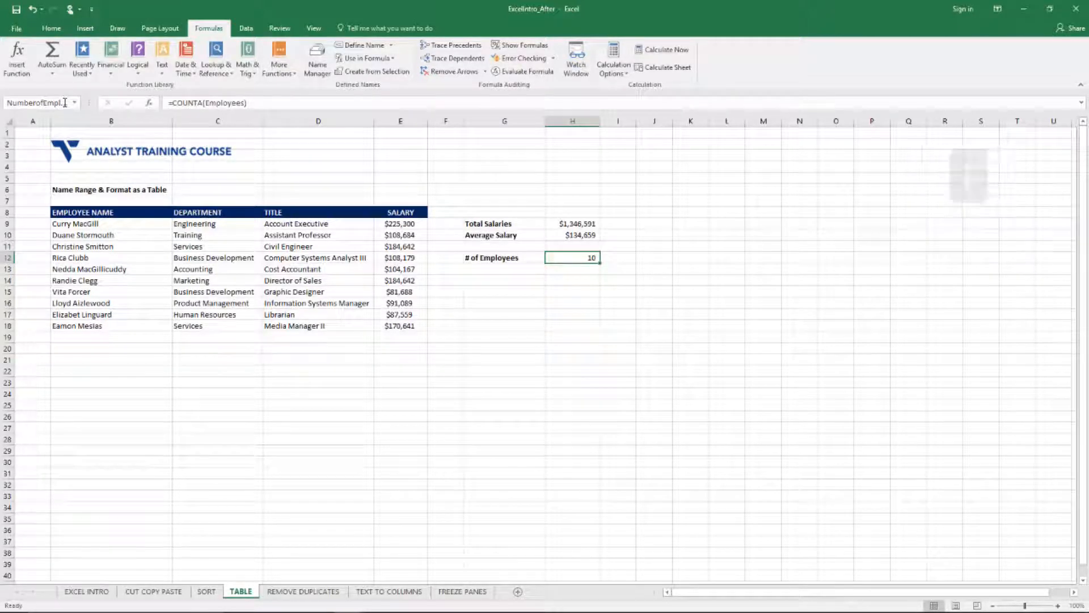
Step: Enter the label "Average Salary" in cell G13, below the "# of Employees" label
key("Left")
key("Return")
key("Left")
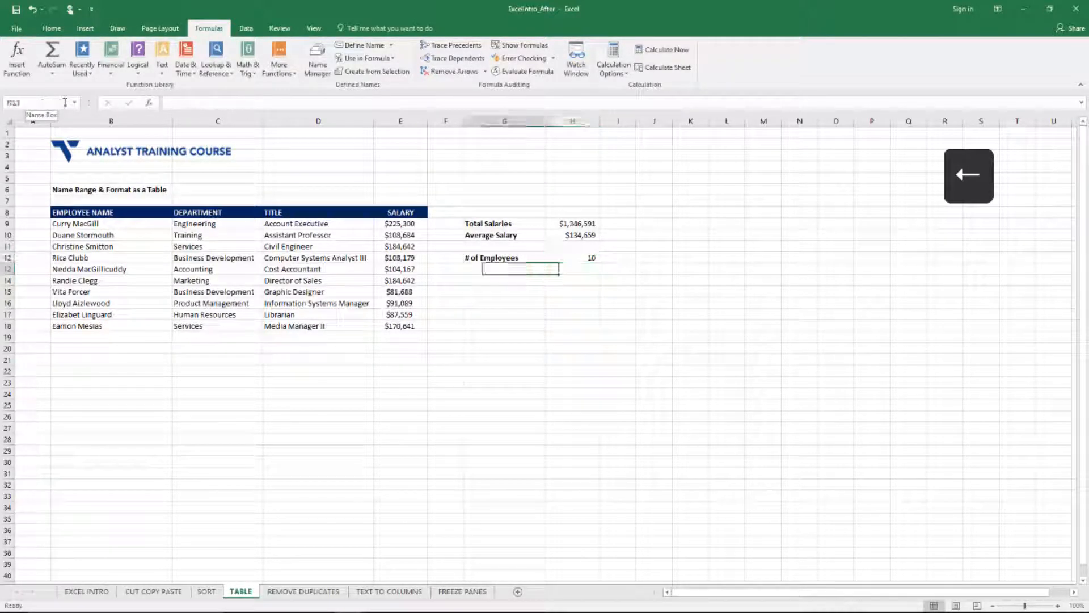
type("Avergage")
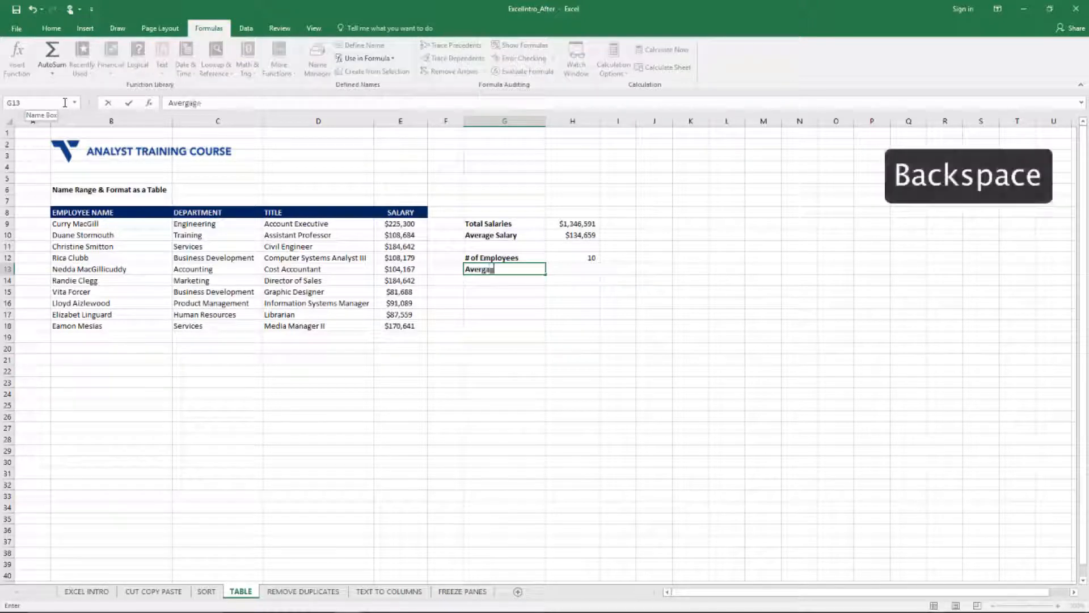
key("BackSpace")
key("BackSpace")
key("BackSpace")
key("BackSpace")
type("age Salar")
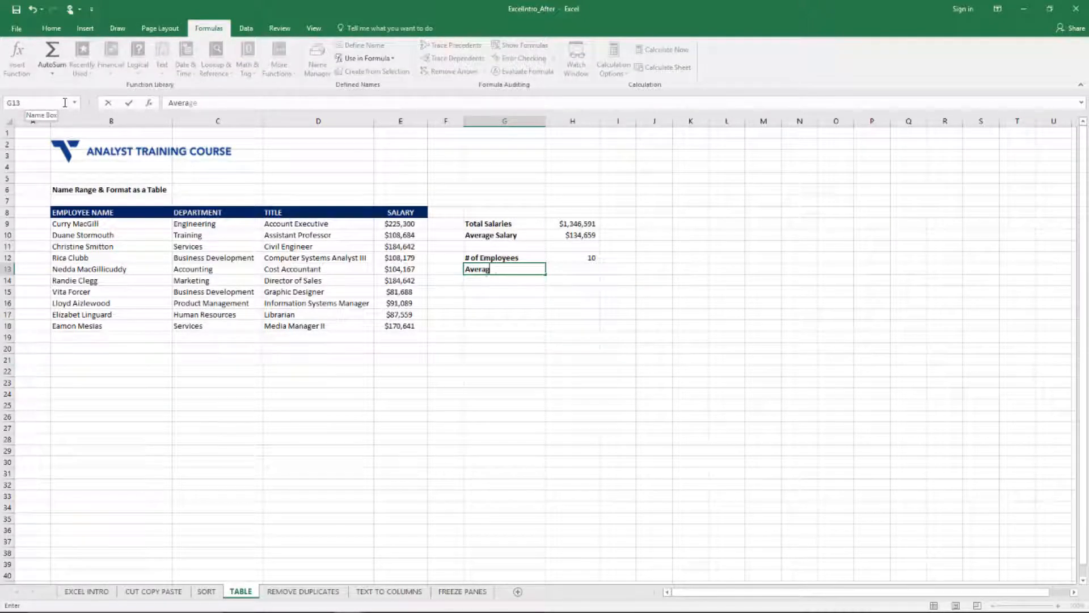
type("y")
key("Tab")
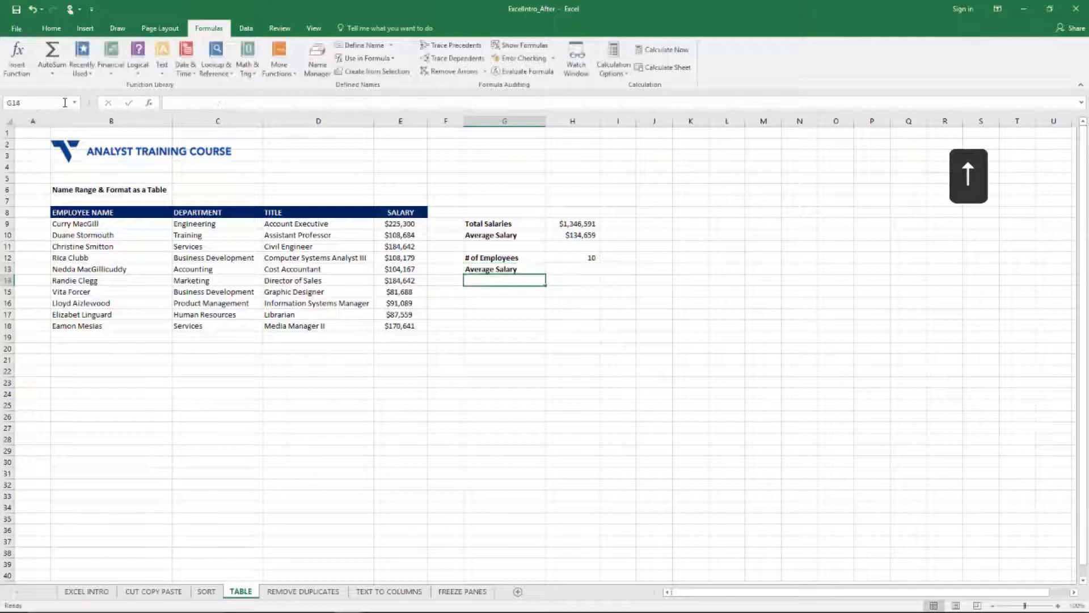
Step: Calculate the average salary in H13 with the formula =Total_Salaries/NumberofEmployees
type("=to")
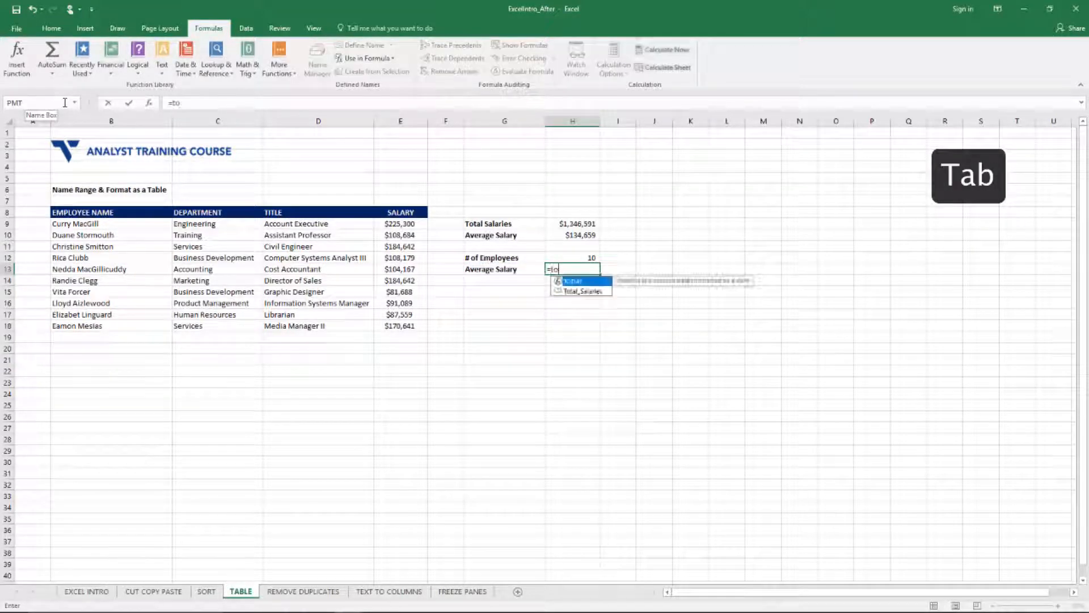
key("Tab")
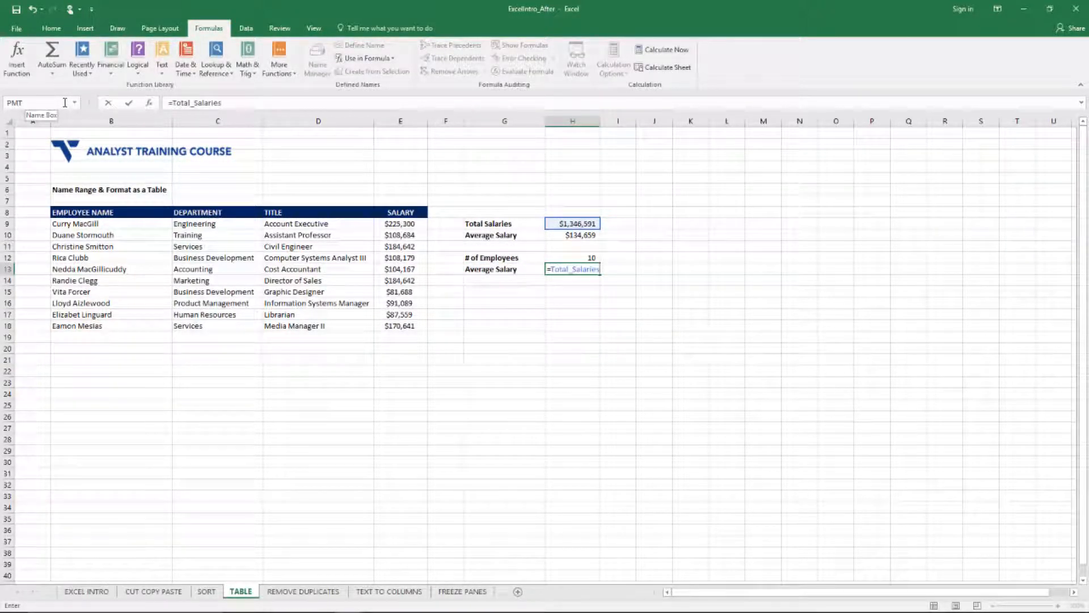
type("/num")
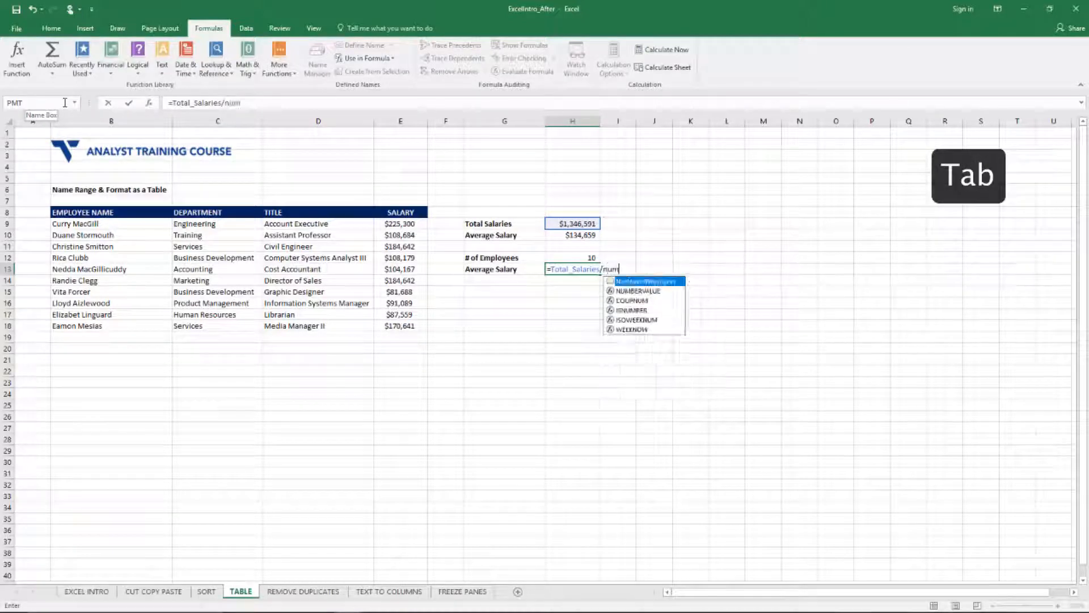
key("Tab")
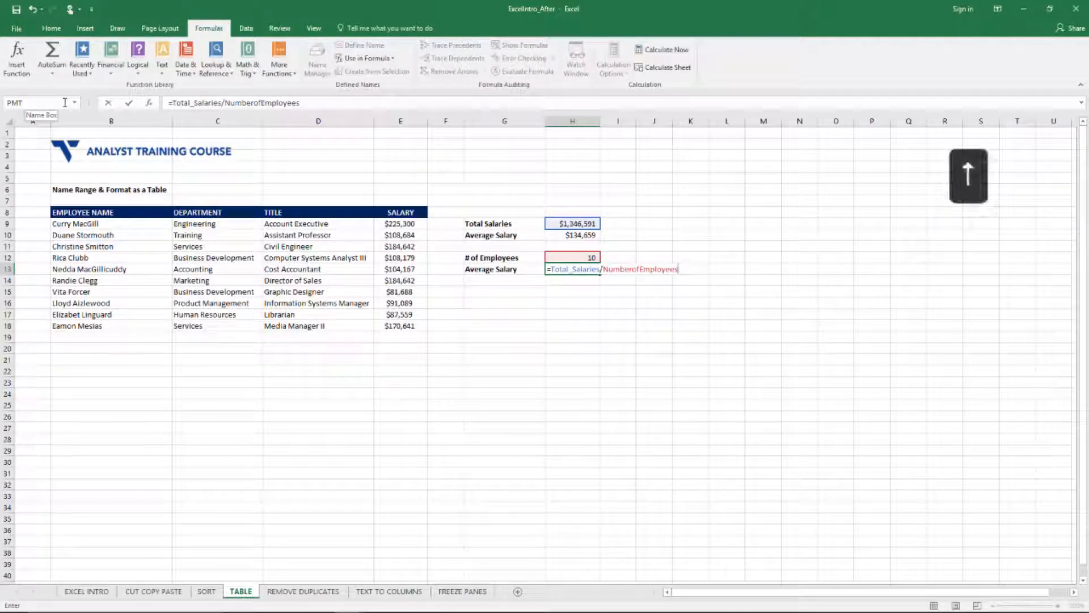
key("Return")
Step: Format the average salary in H13 as Accounting with zero decimal places
key("Up")
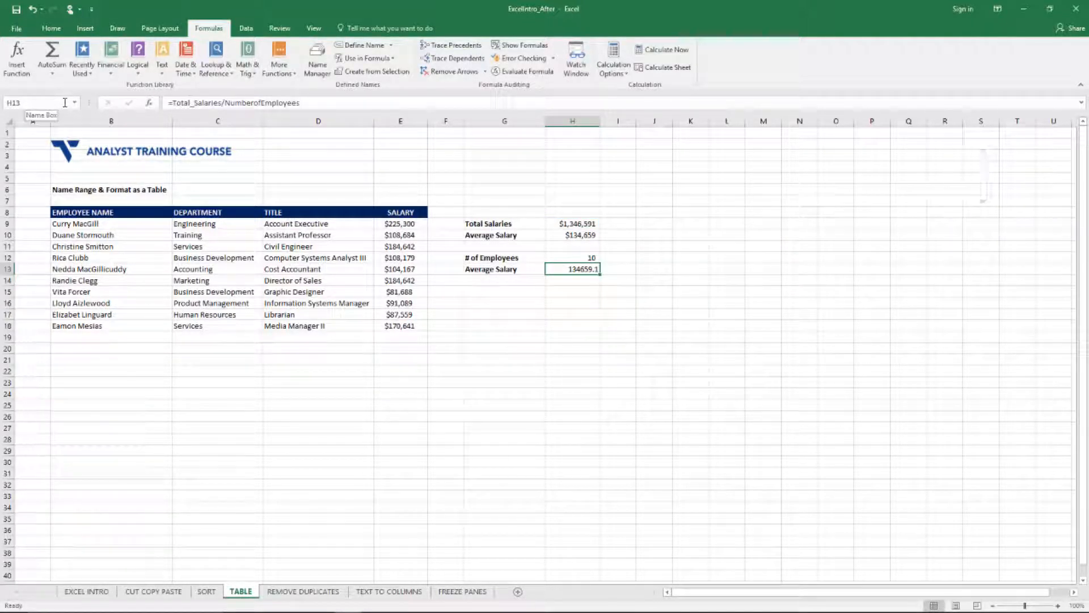
left_click(41, 31)
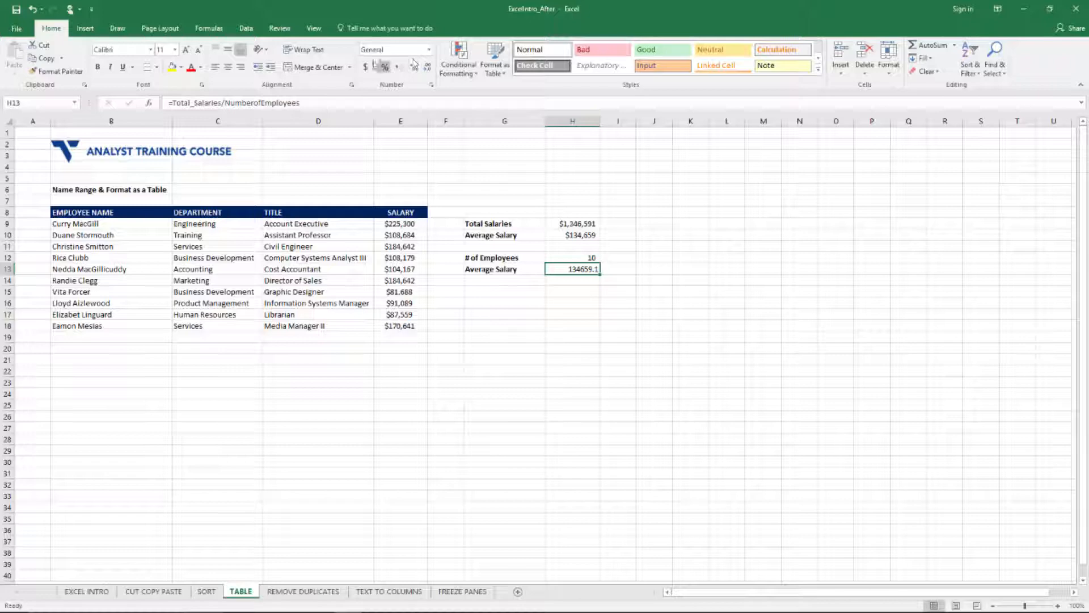
left_click(368, 68)
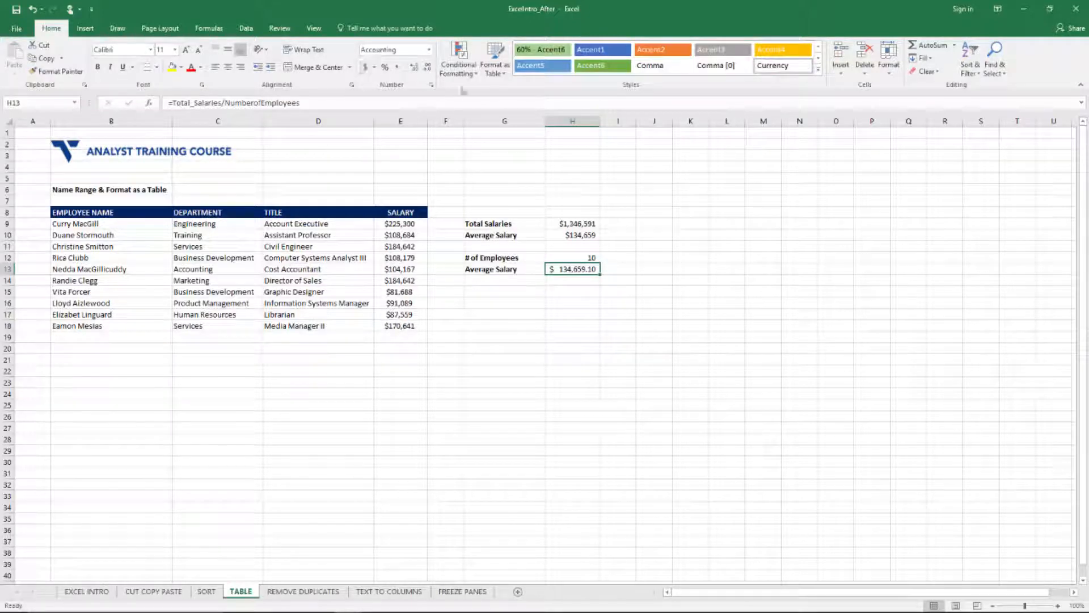
left_click(427, 68)
left_click(697, 279)
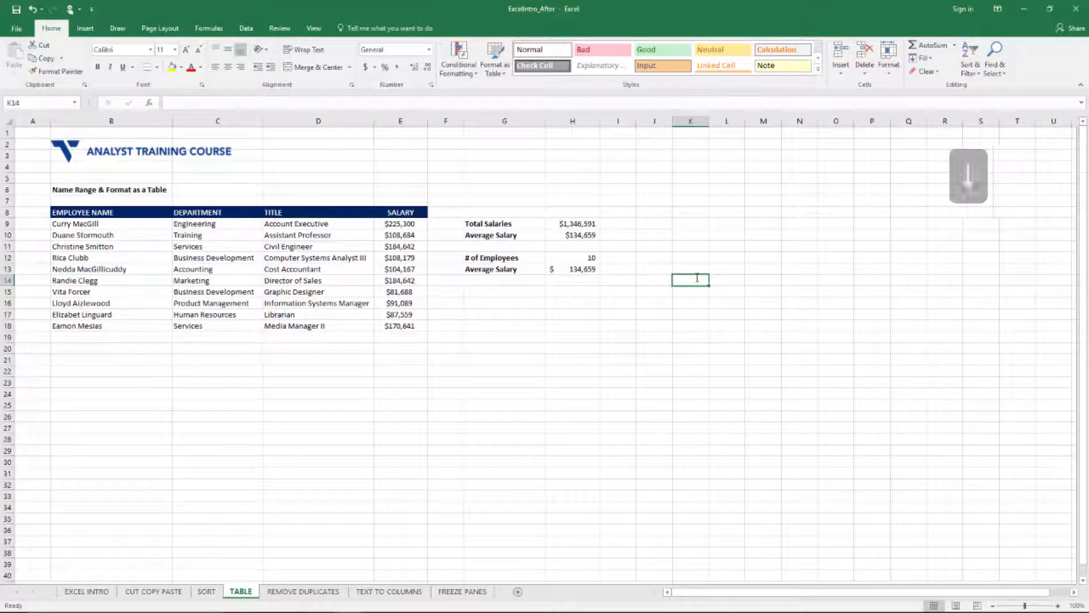
key("Left")
key("Down")
key("Left")
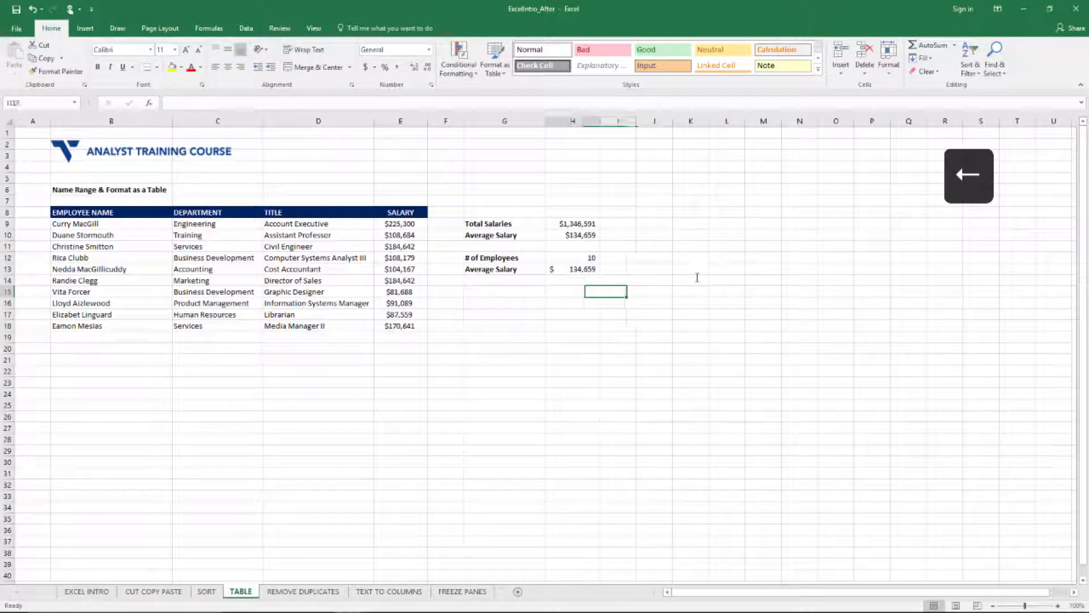
key("Left")
type("=")
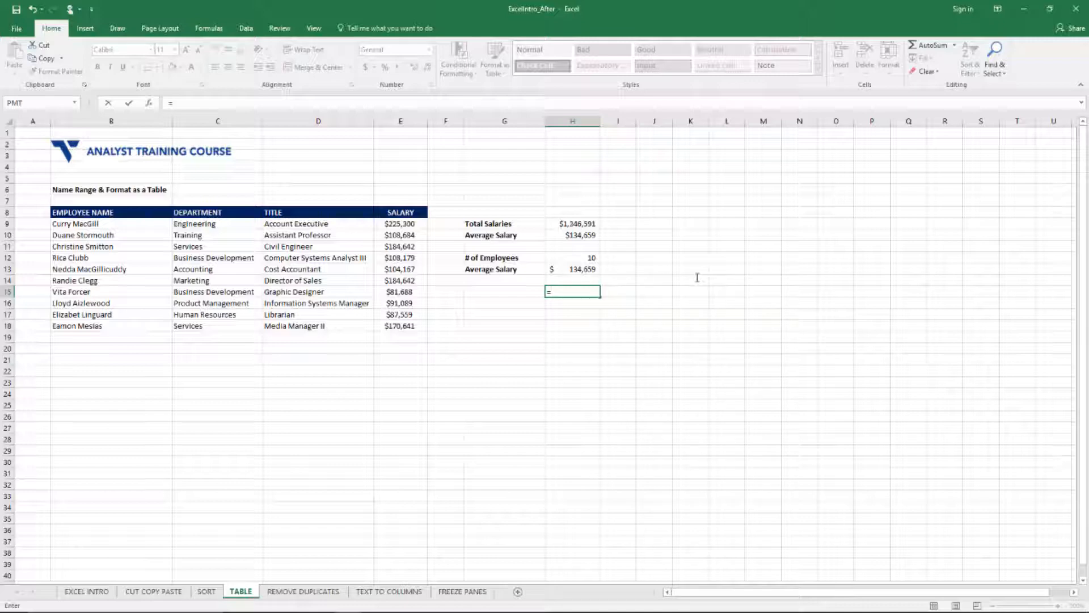
key("Escape")
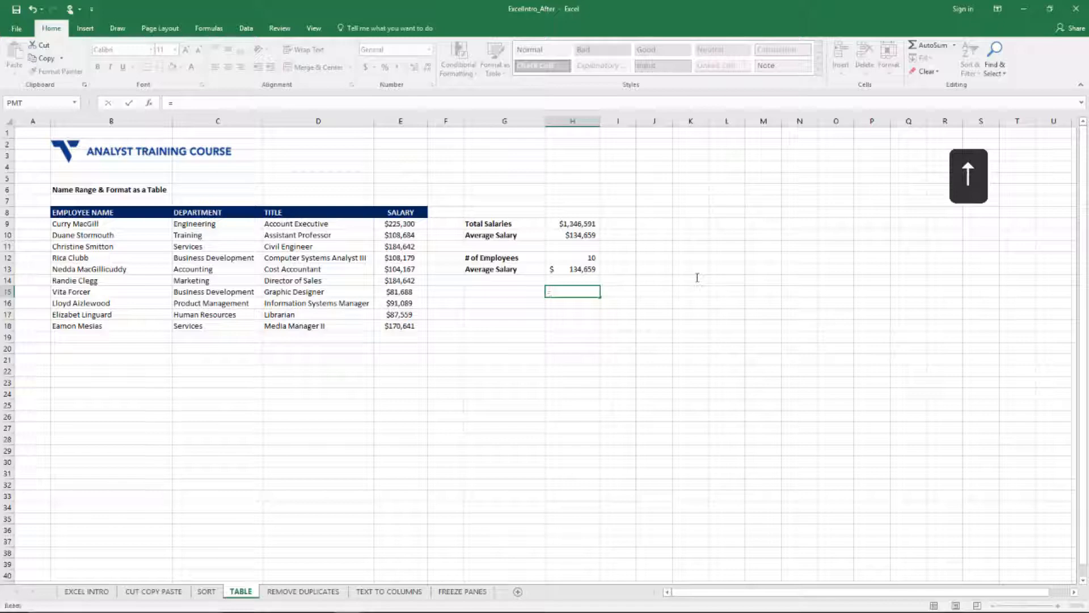
Step: Name the average salary cell H13 averagesalary
key("Up")
key("Up")
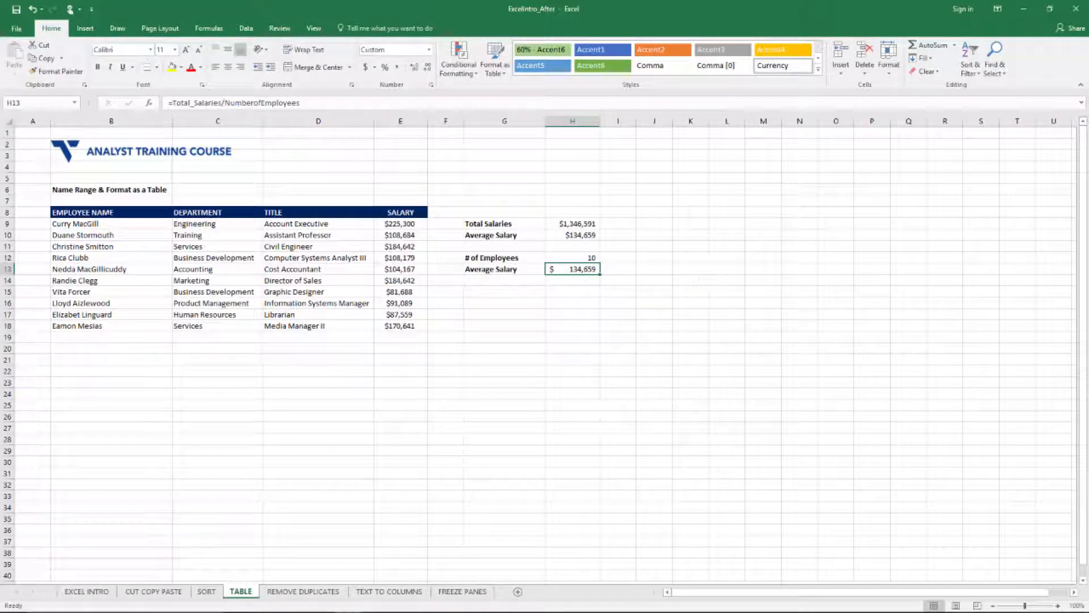
left_click(35, 104)
type("Average_s")
key("Return")
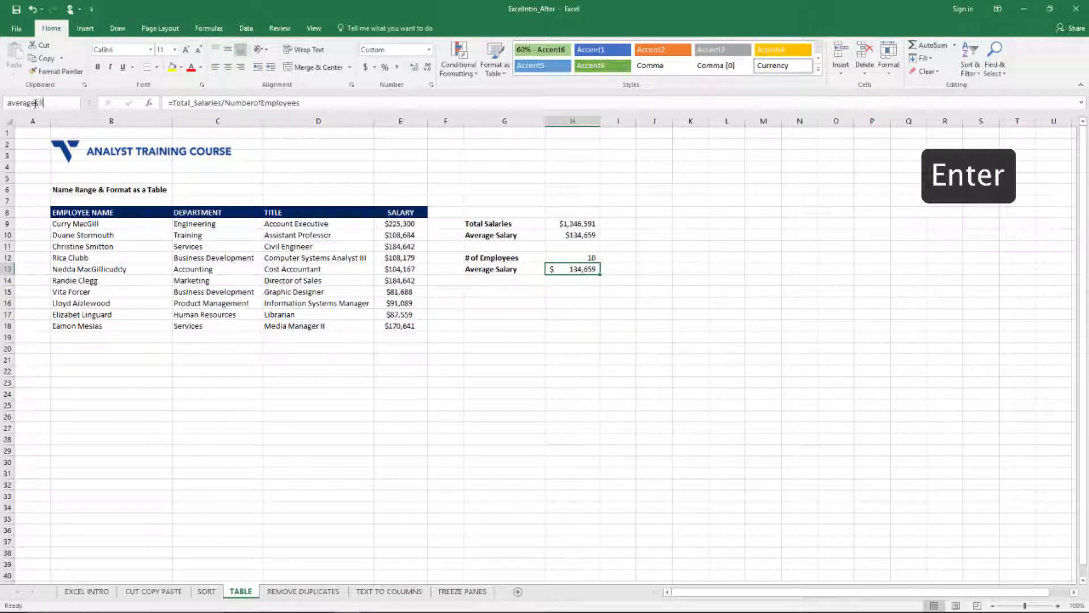
Step: Enter the formula =averagesalary*20 in cell H15
key("Down")
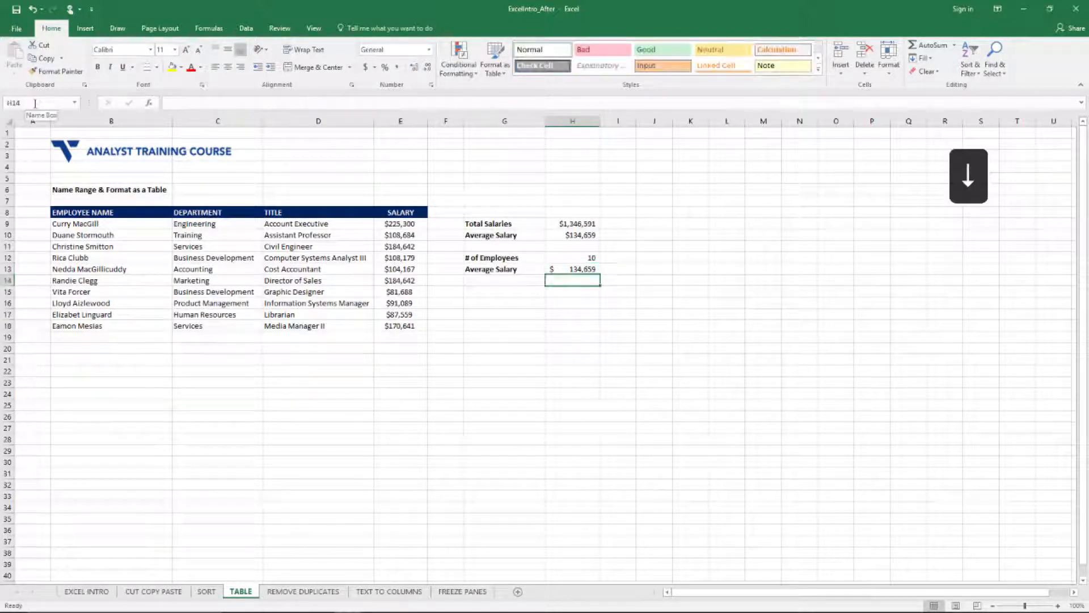
key("Down")
type("=av")
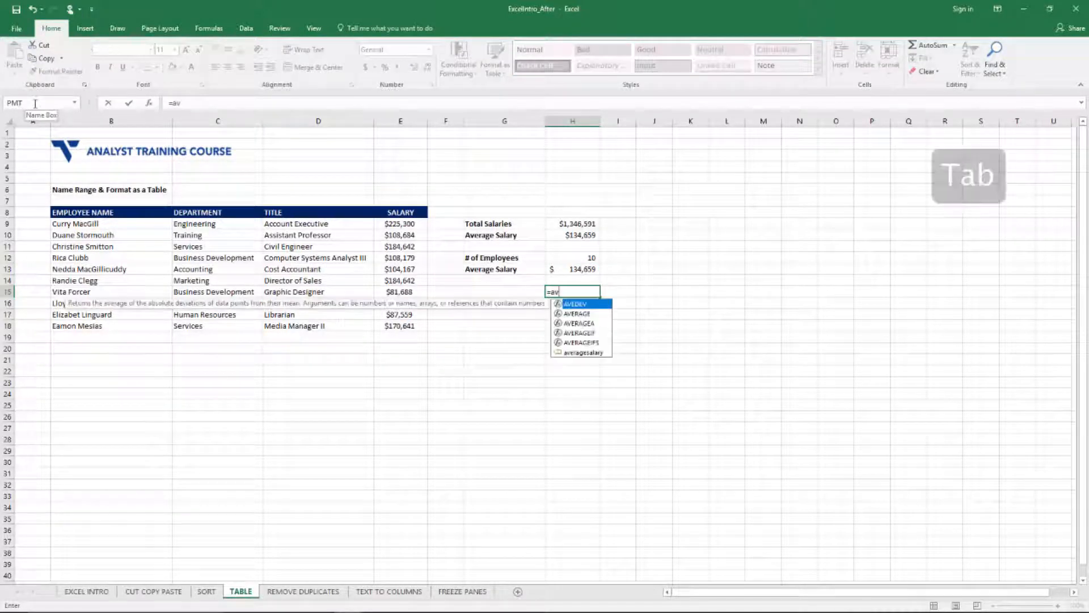
type("e")
key("Down")
key("Down")
key("Down")
key("Down")
key("Down")
key("Tab")
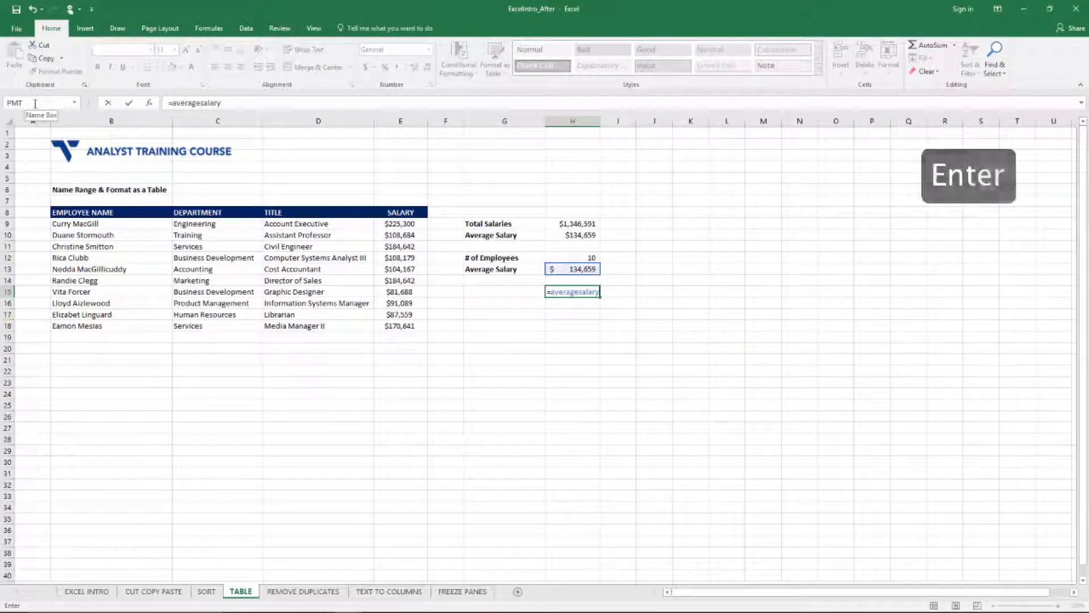
type("*20")
key("Return")
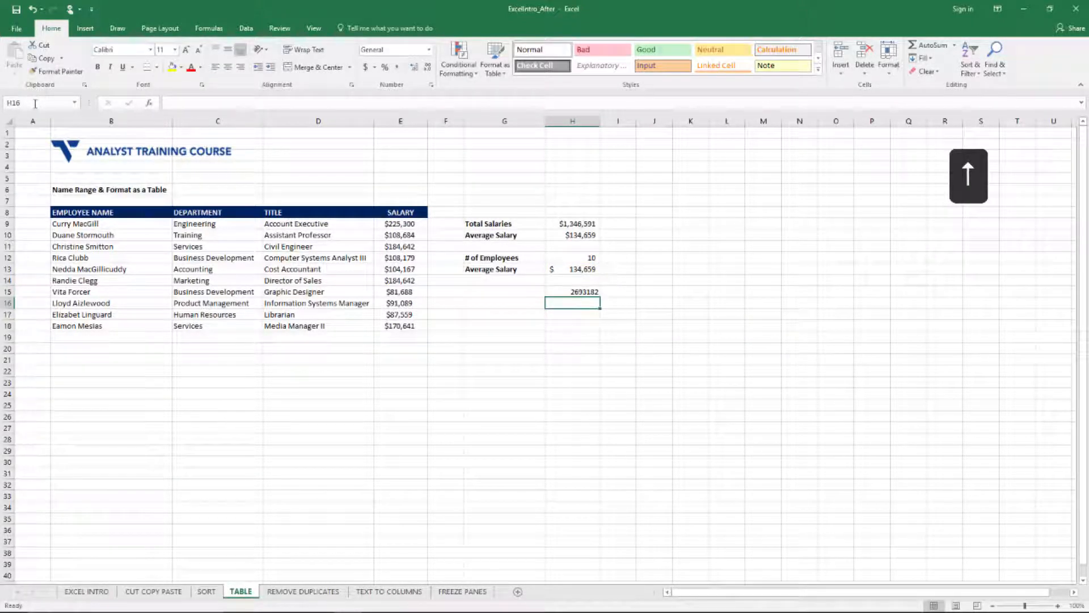
Step: Format the result in H15 as Accounting with zero decimal places
key("Up")
left_click(365, 67)
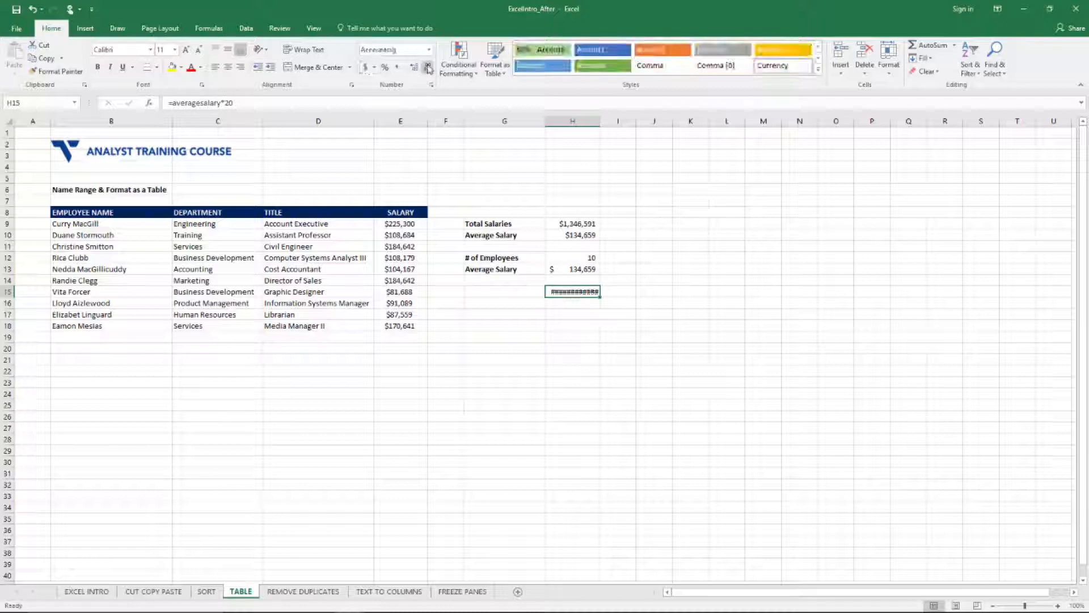
left_click(428, 68)
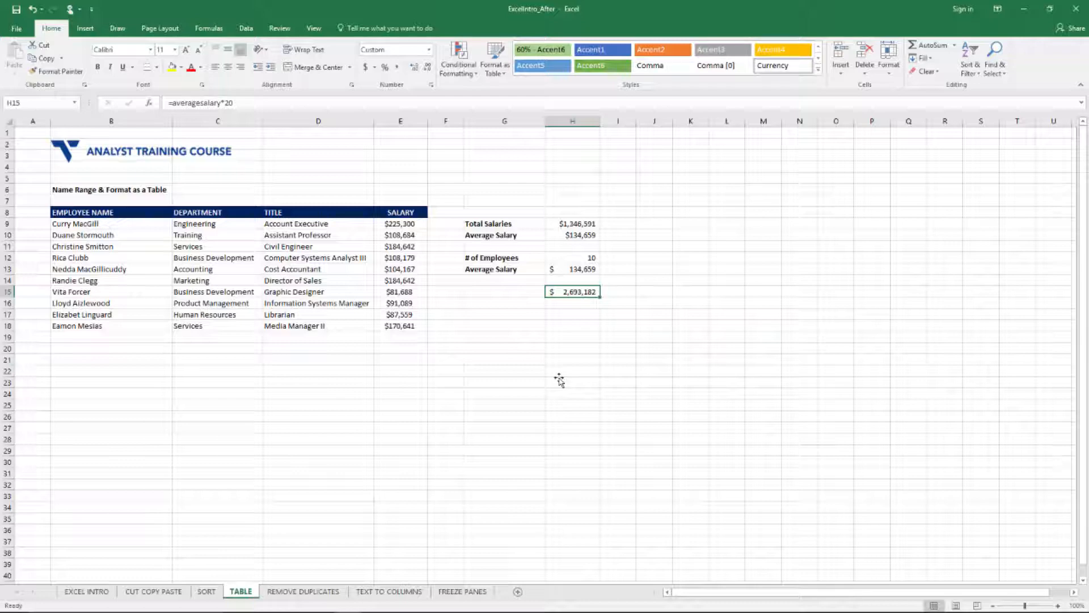
Step: Review the workbook's defined names with their values and references in the Name Manager
left_click(211, 30)
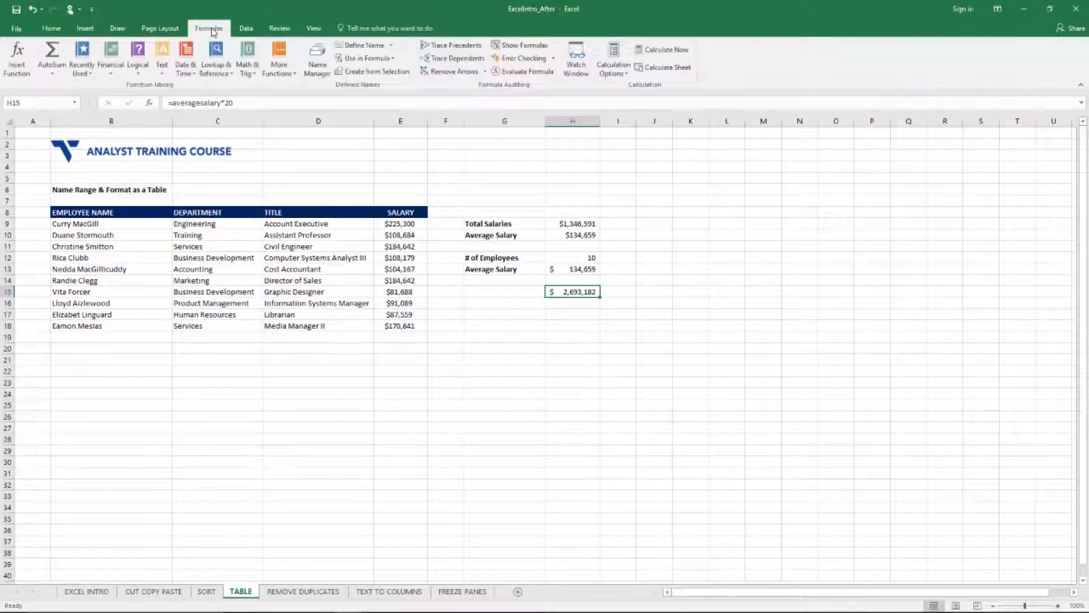
left_click(317, 62)
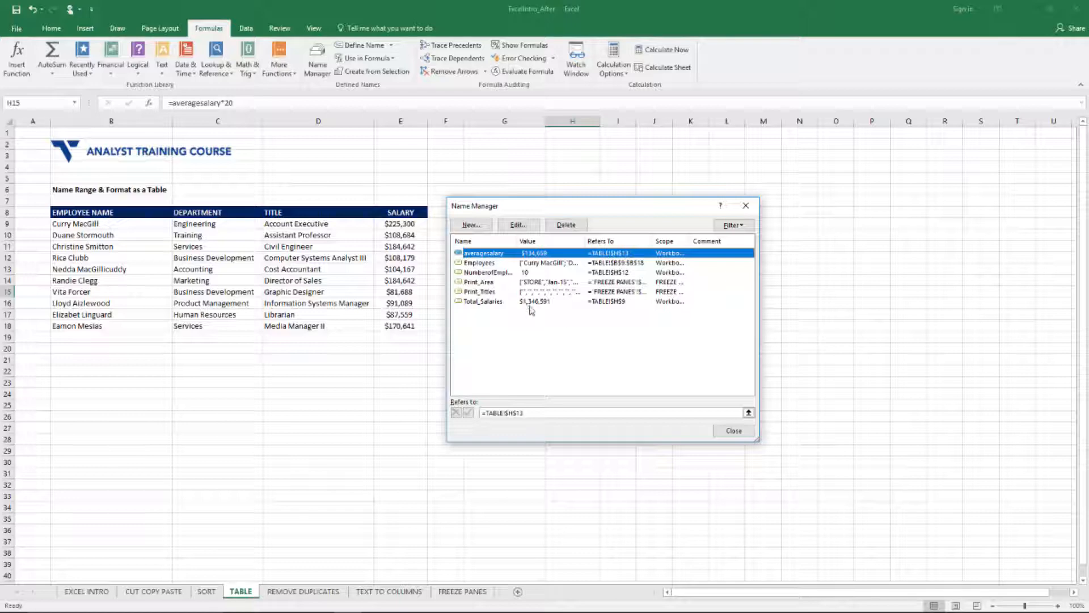
left_click(750, 430)
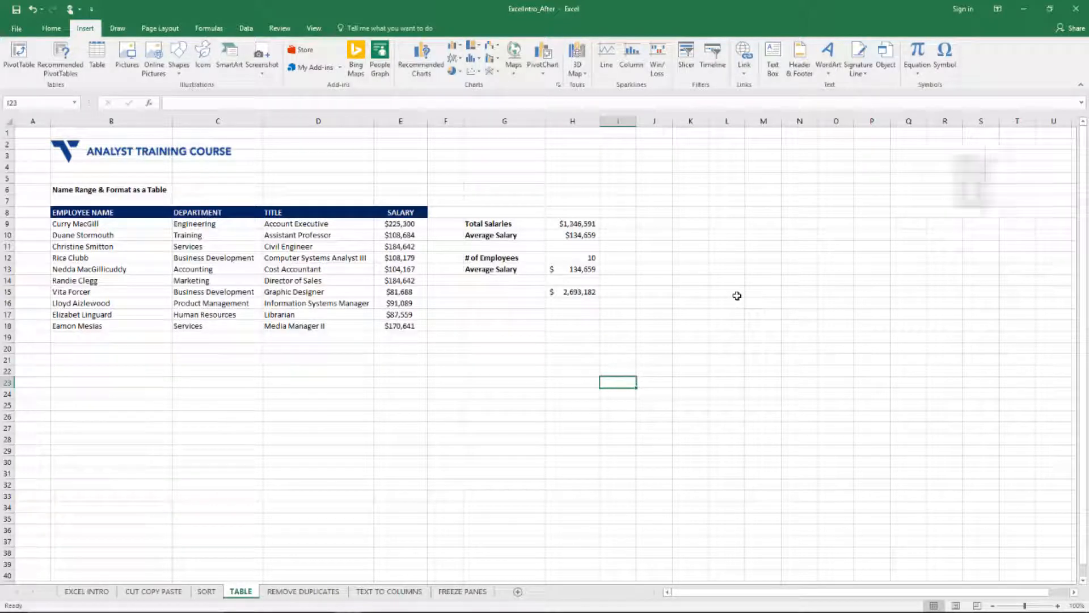
Step: Convert the employee data in B8:E18 into a table with headers
key("ctrl+Up")
key("ctrl+Left")
key("Down")
key("Down")
key("Down")
key("Down")
key("Down")
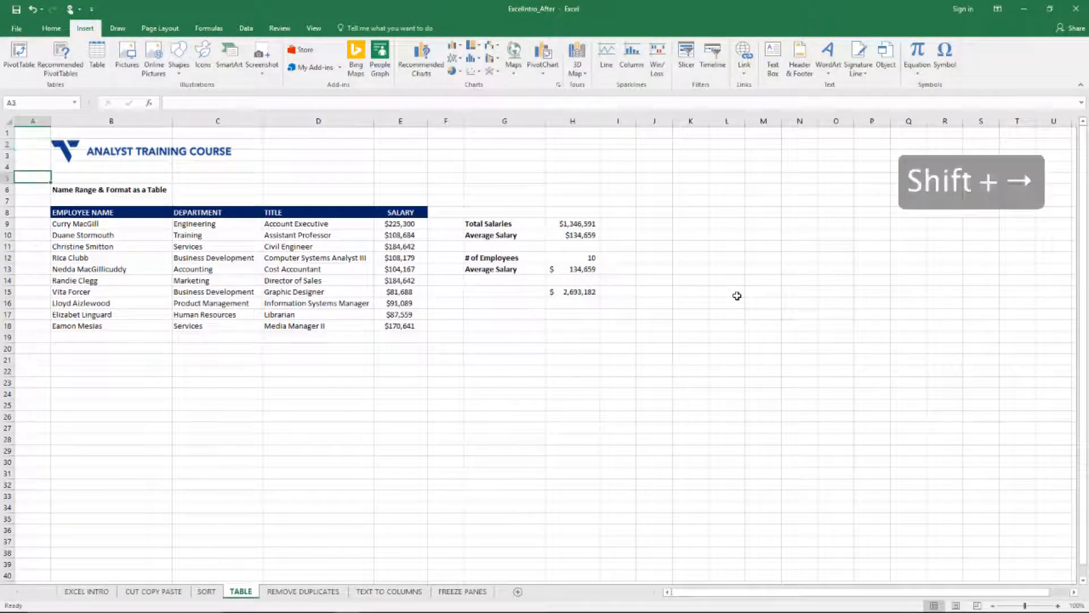
key("Right")
key("Down")
key("Down")
key("shift+Right")
key("shift+Right")
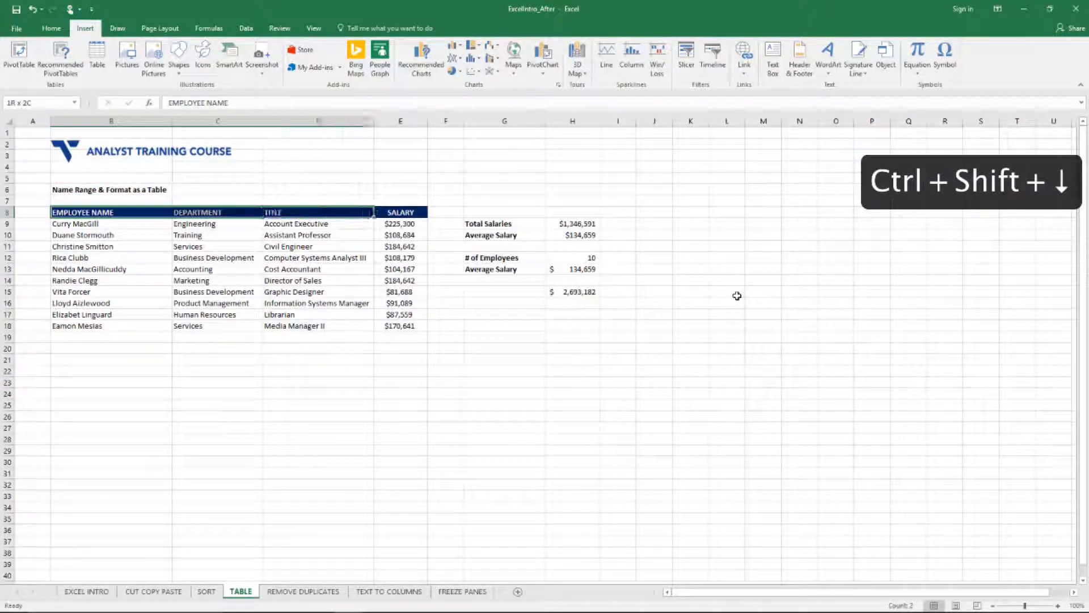
key("shift+Right")
key("ctrl+shift+Down")
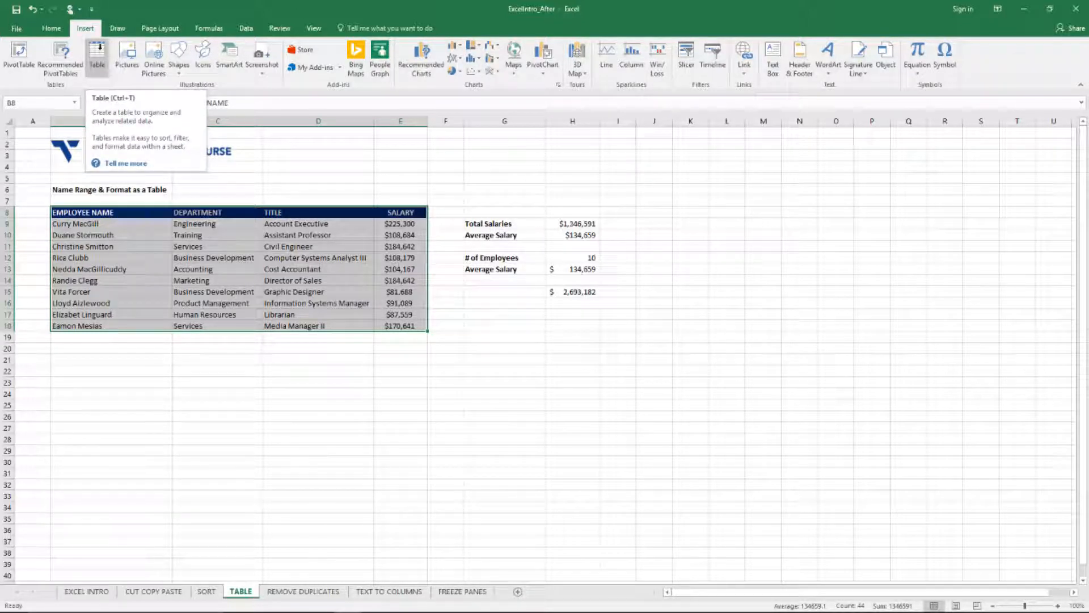
left_click(99, 47)
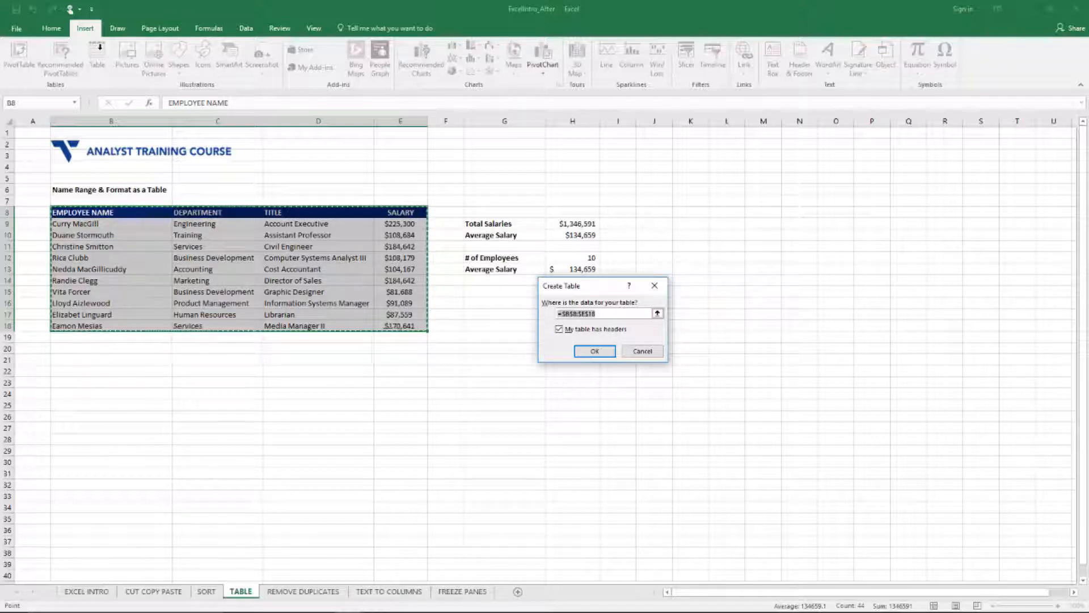
key("Return")
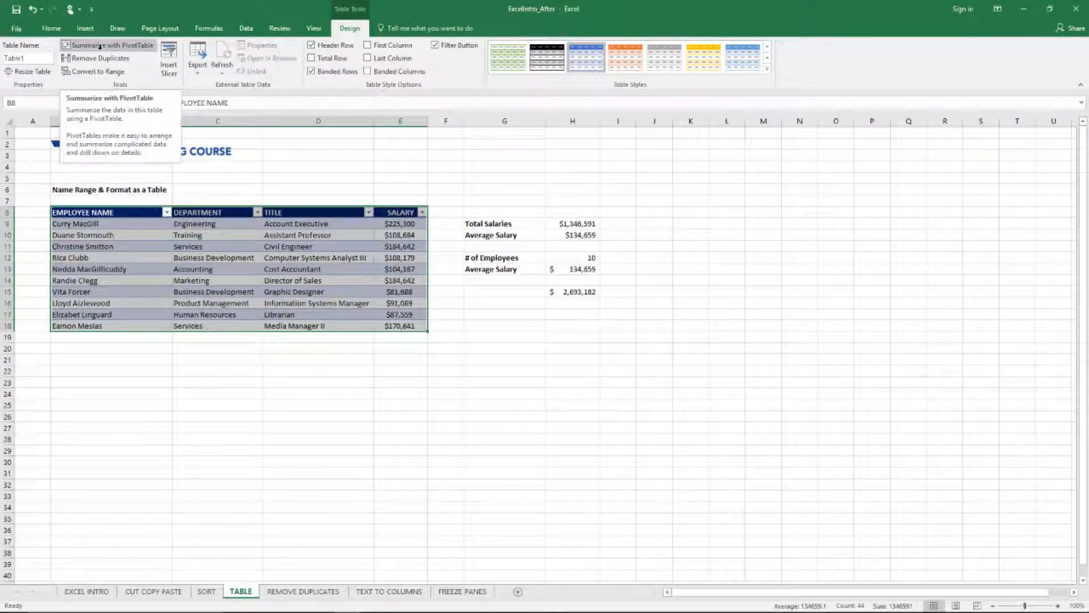
left_click(224, 391)
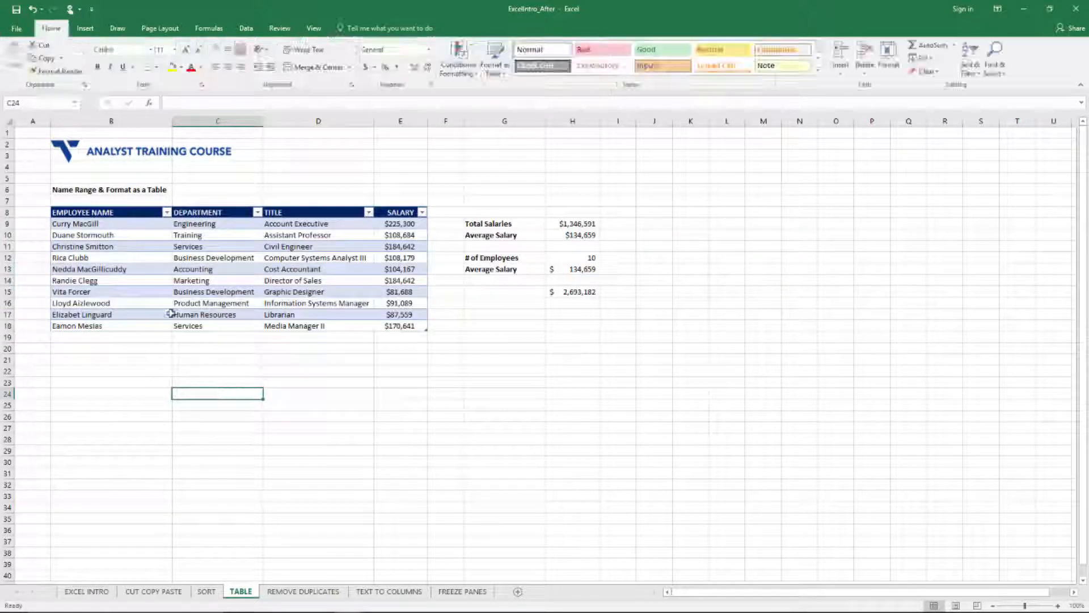
Step: Examine the table's first data row and the sort and filter options of the EMPLOYEE NAME, DEPARTMENT, TITLE and SALARY columns
left_click_drag(85, 224, 402, 224)
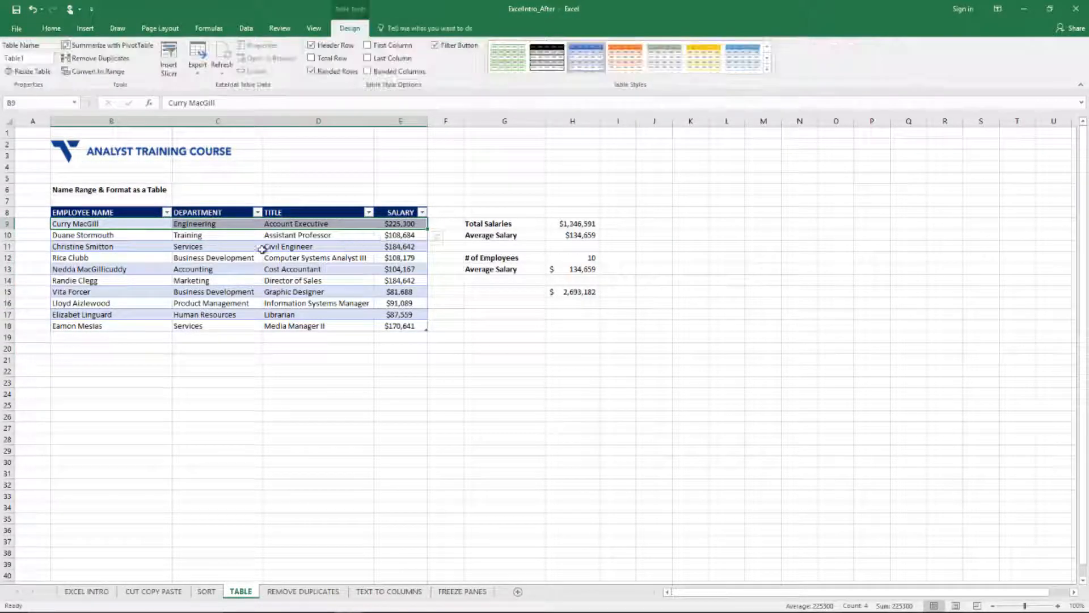
left_click(286, 414)
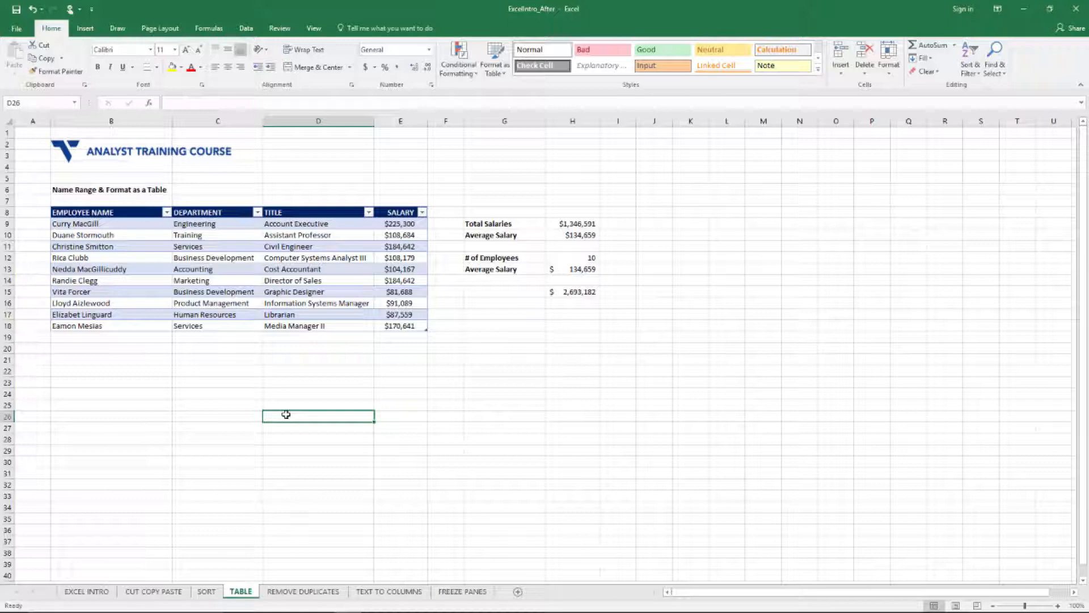
left_click(166, 213)
left_click(169, 214)
left_click(258, 213)
left_click(258, 213)
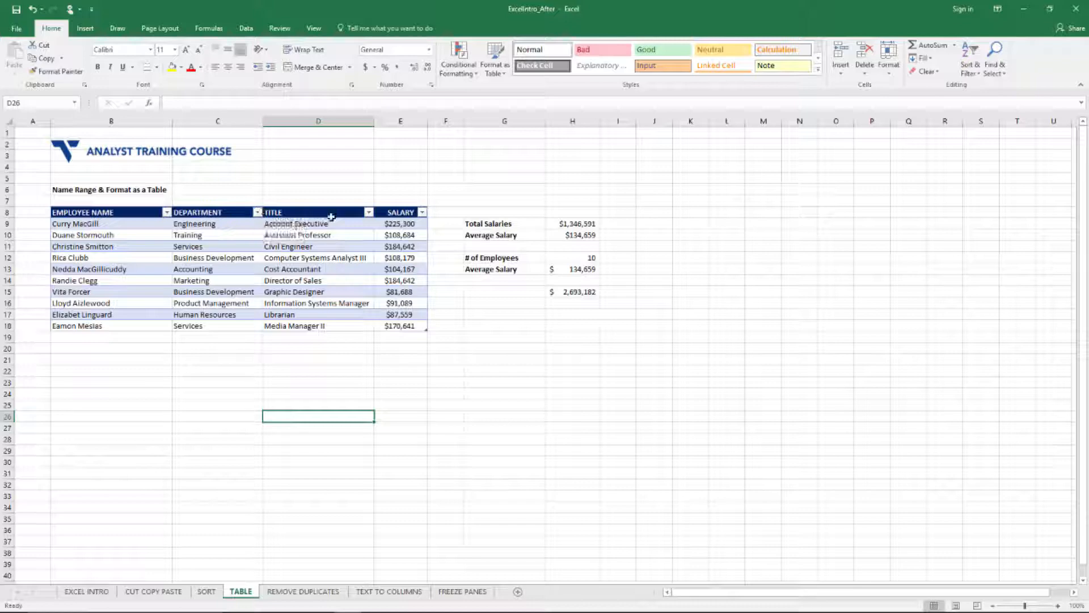
left_click(369, 212)
left_click(369, 212)
left_click(422, 212)
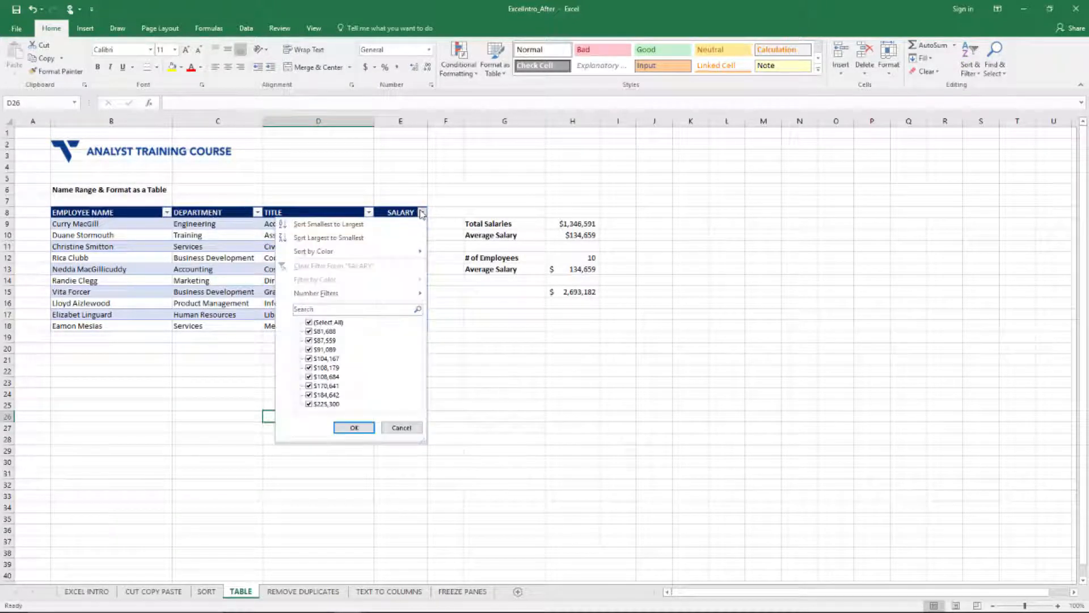
left_click(422, 212)
left_click(445, 382)
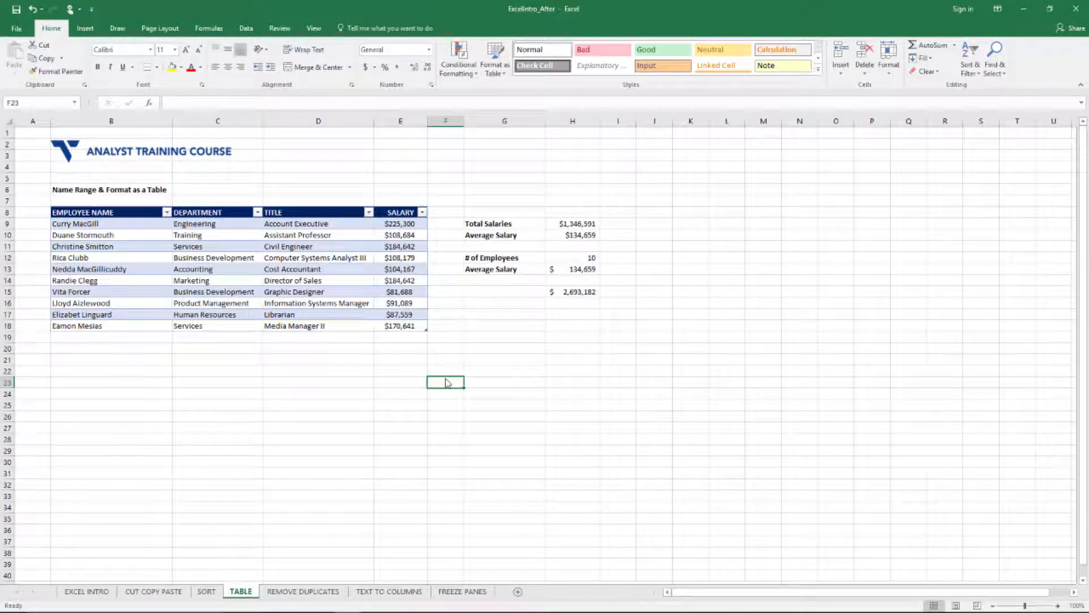
Step: Look over the whole table range from the EMPLOYEE NAME header and the first entries of the SALARY column
left_click(103, 214)
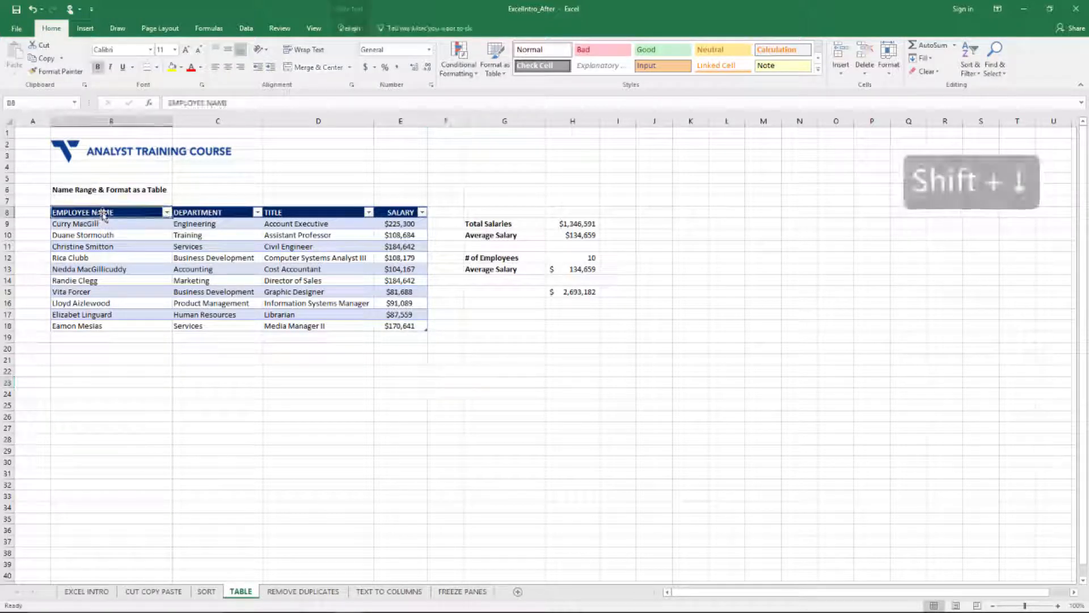
key("ctrl+shift+Right")
key("ctrl+shift+Down")
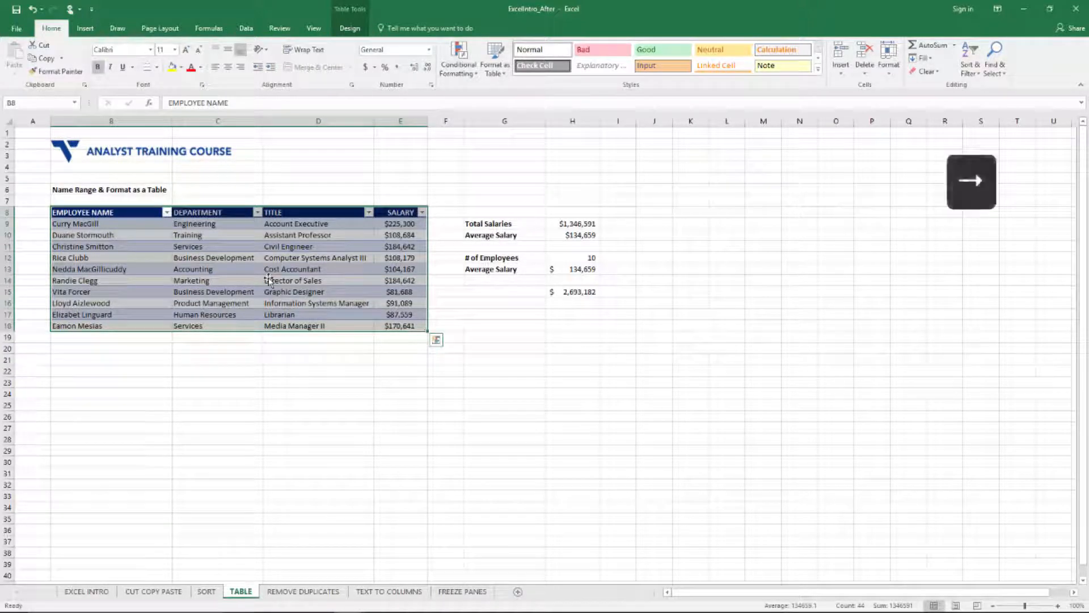
key("Right")
key("Right")
key("Right")
key("Down")
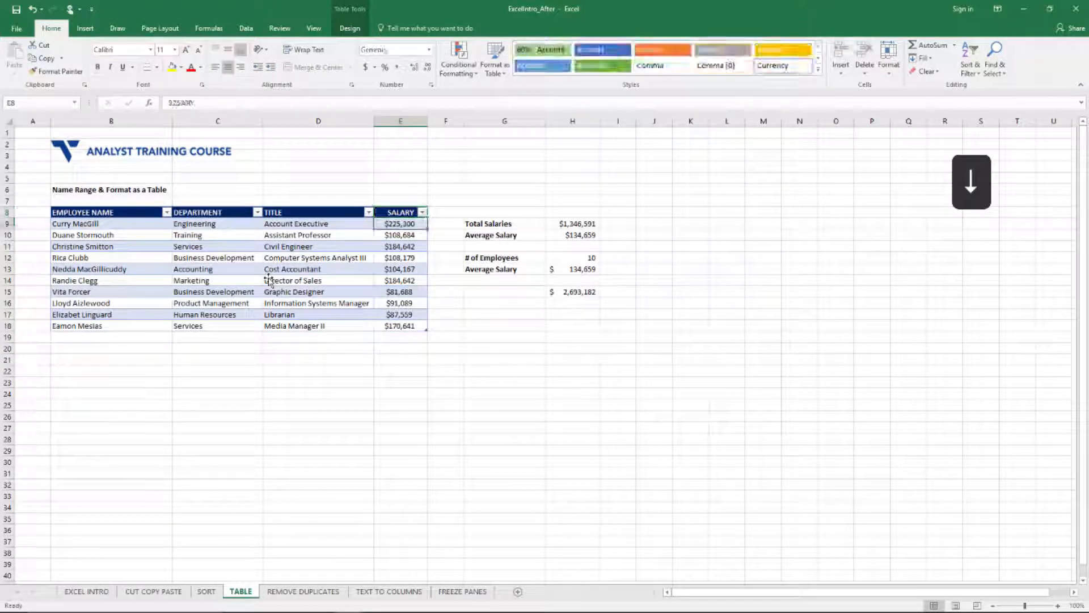
key("Down")
key("Down")
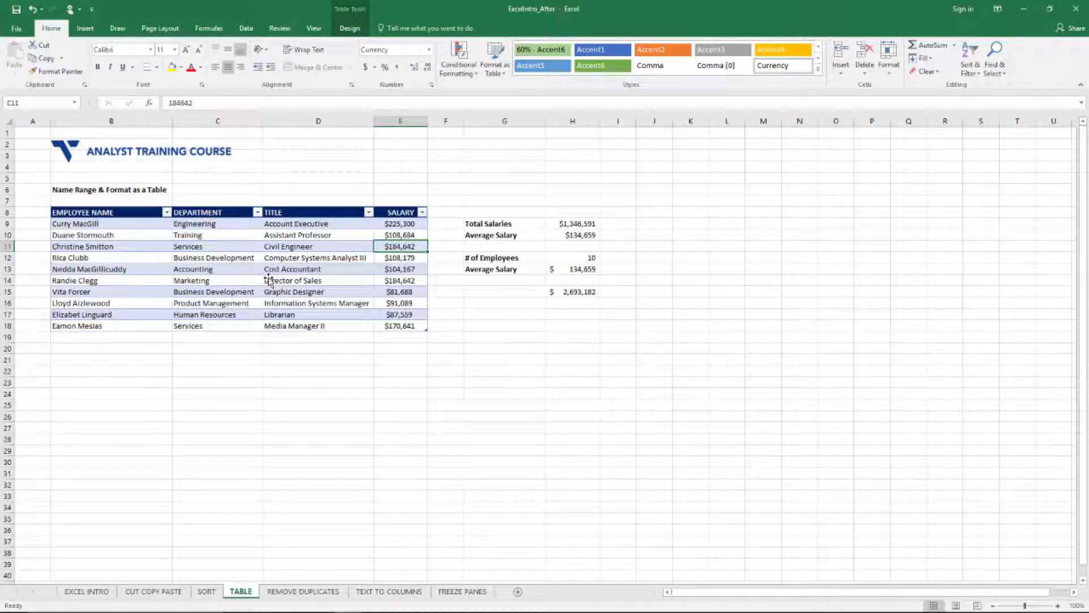
Step: Filter the DEPARTMENT column to Business Development only and select the filtered salaries to check their totals
left_click(258, 213)
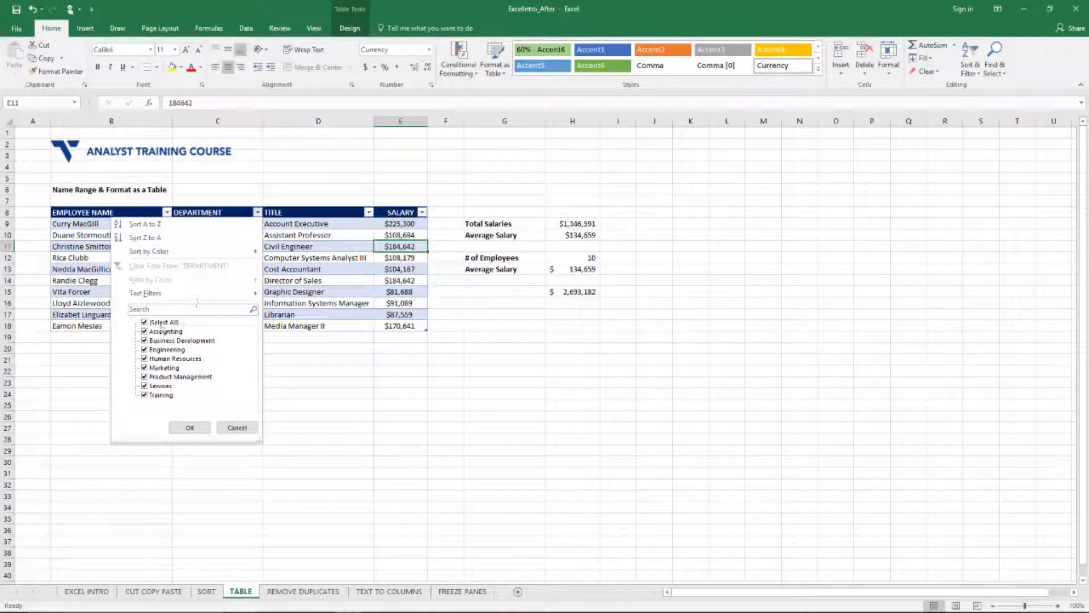
left_click(148, 322)
left_click(144, 340)
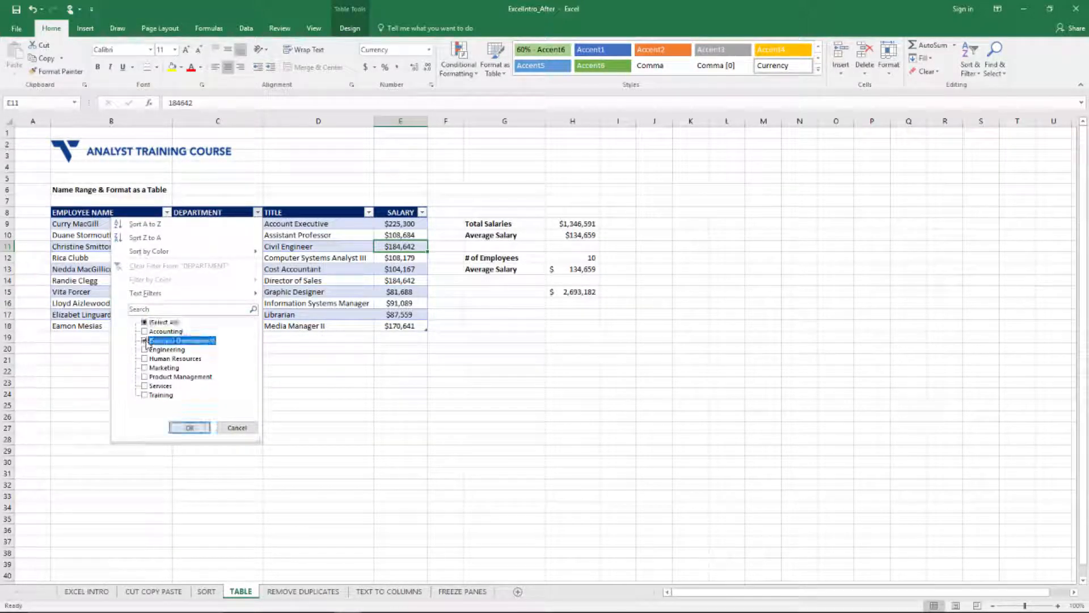
left_click(200, 429)
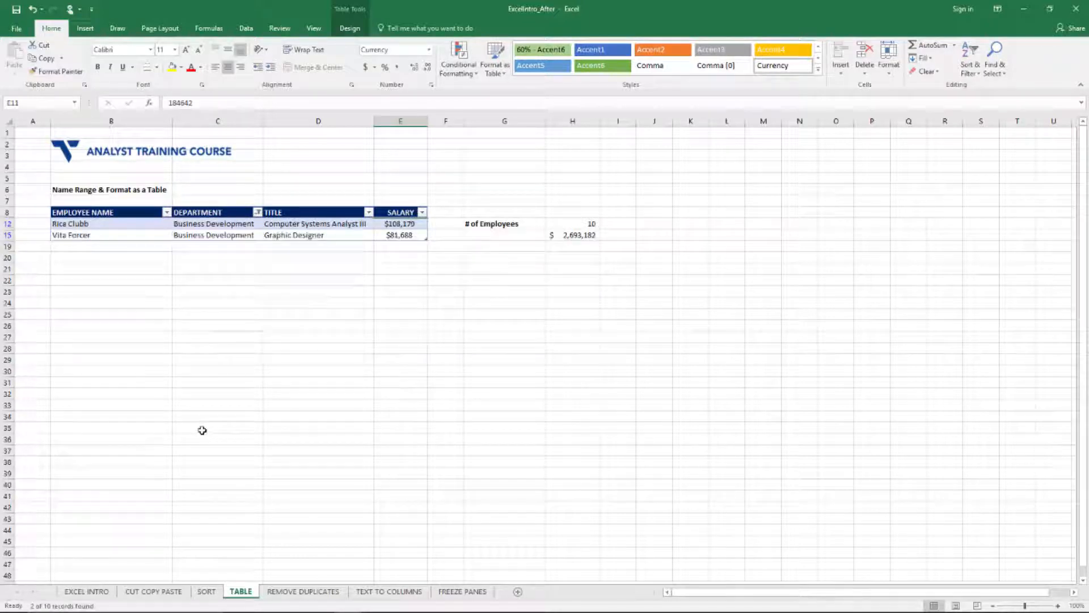
left_click(417, 303)
left_click_drag(410, 223, 407, 235)
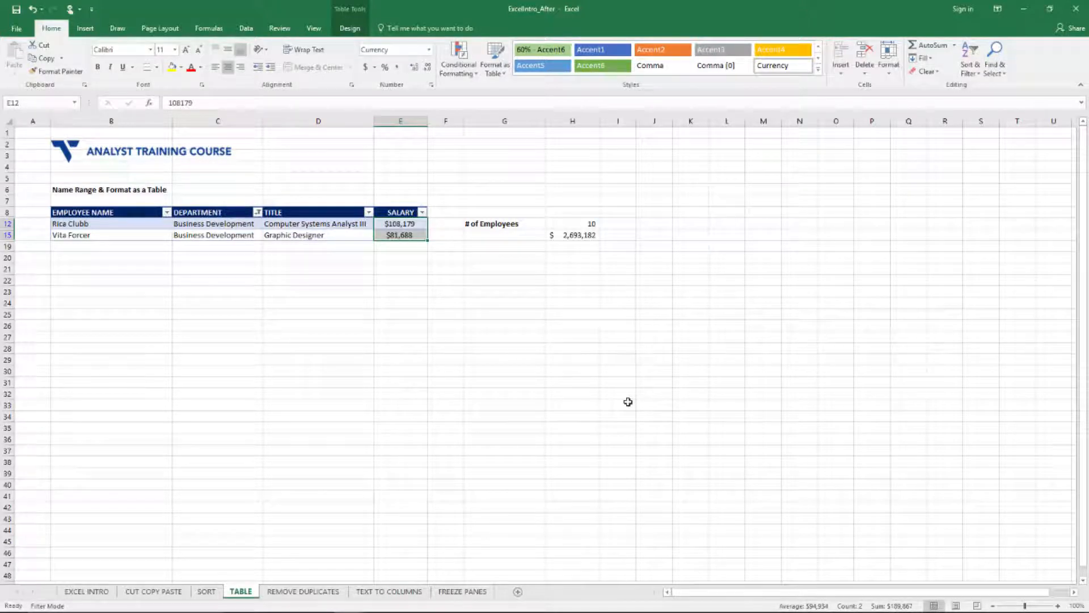
Step: Show all departments again in the DEPARTMENT filter and deselect the salary cells
left_click(257, 212)
left_click(144, 323)
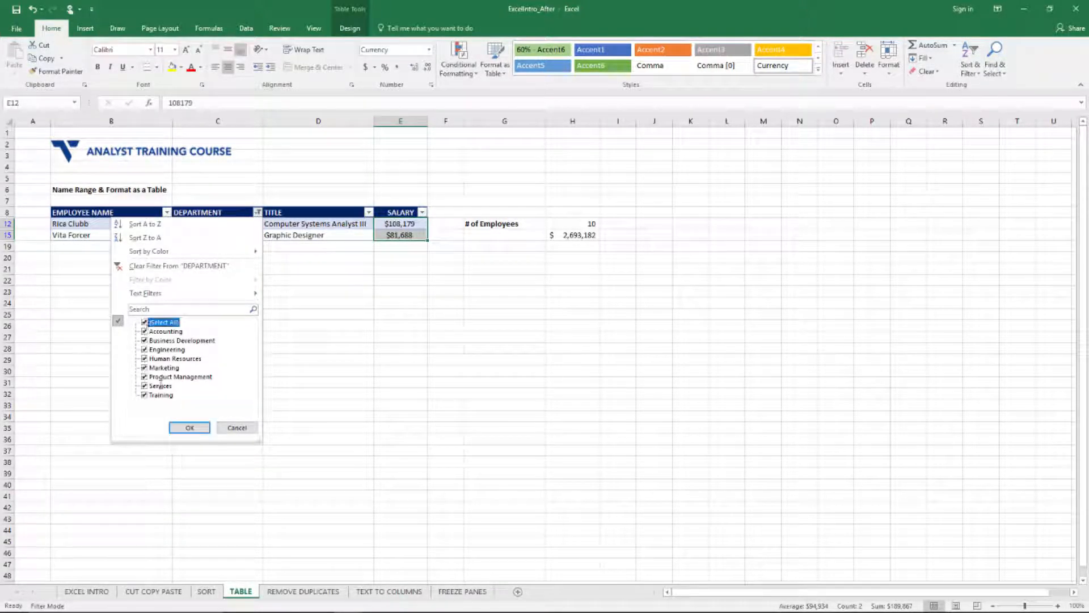
left_click(177, 428)
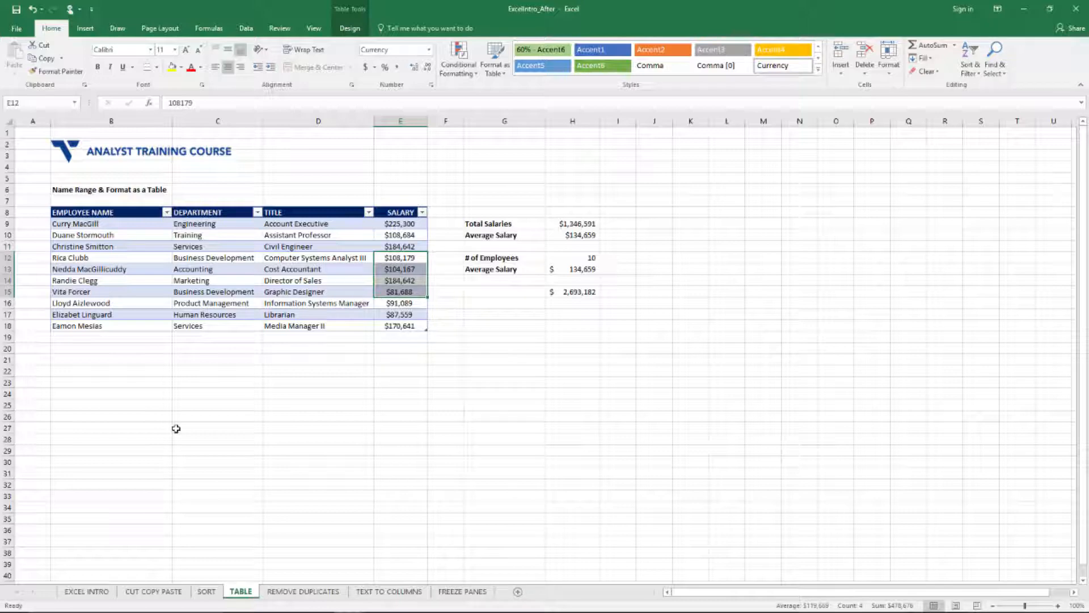
mouse_move(364, 611)
left_click(945, 506)
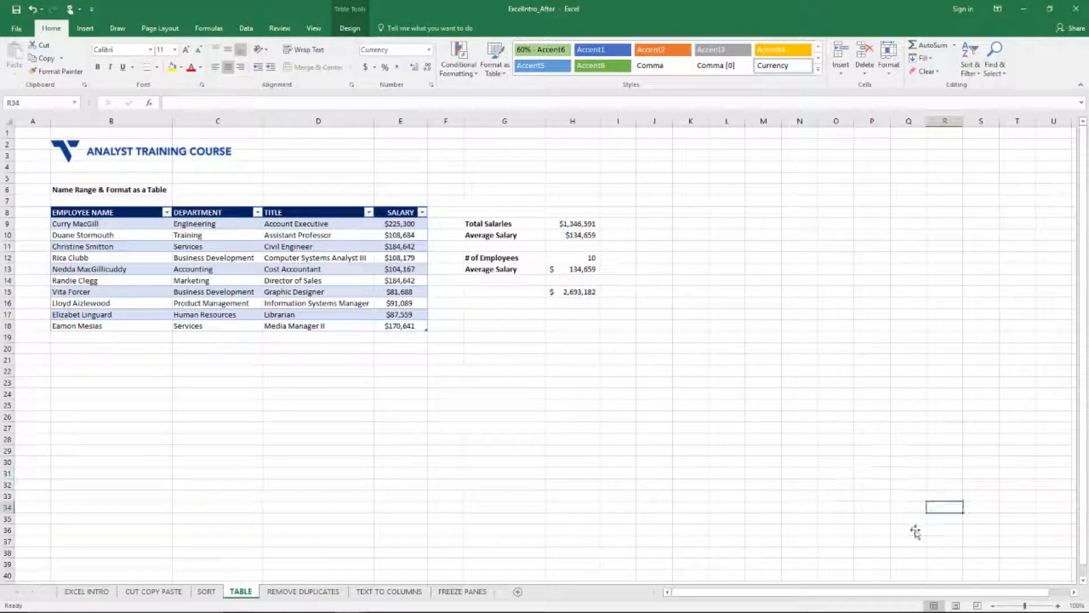